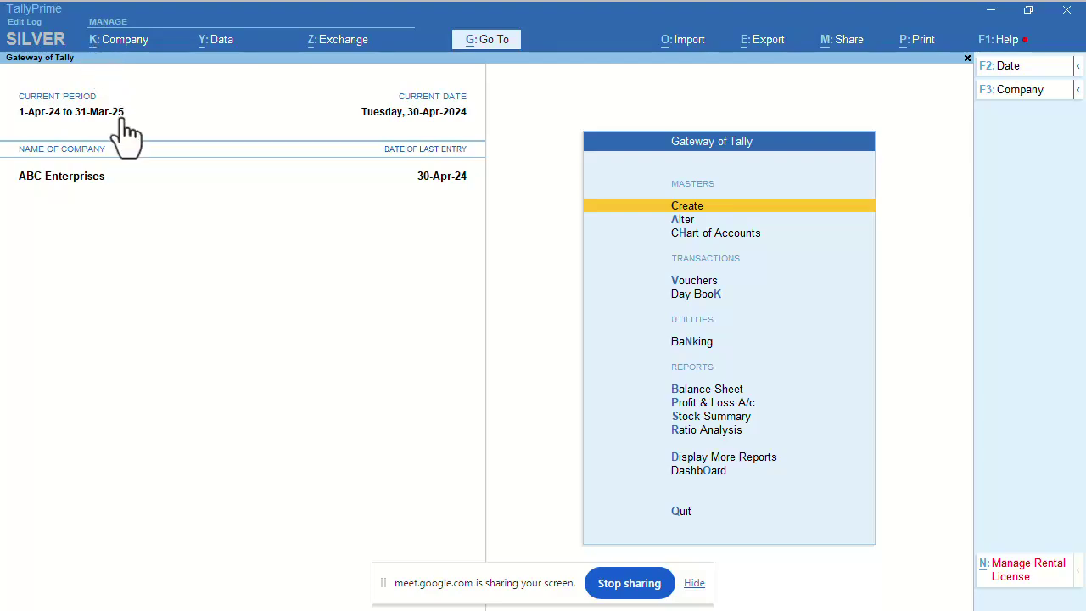
# Open the K: Company menu on the Gateway of Tally with Alt+K.
pyautogui.hotkey('alt', 'k')
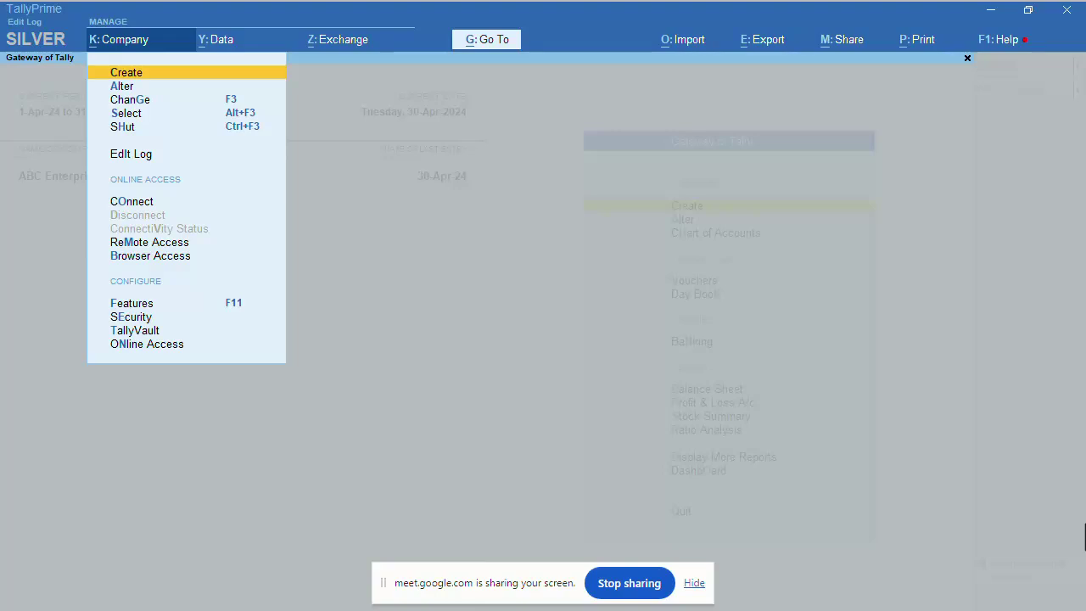
# Open a blank Company Creation form, discard it, and return to the K: Company options.
pyautogui.press('Down')
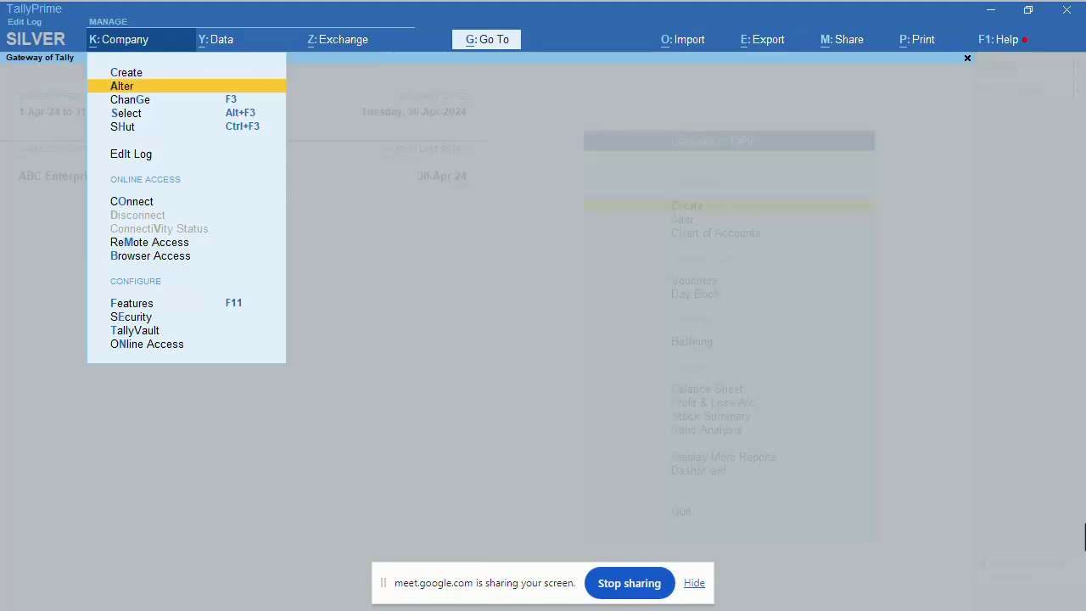
pyautogui.press('Up')
pyautogui.press('Return')
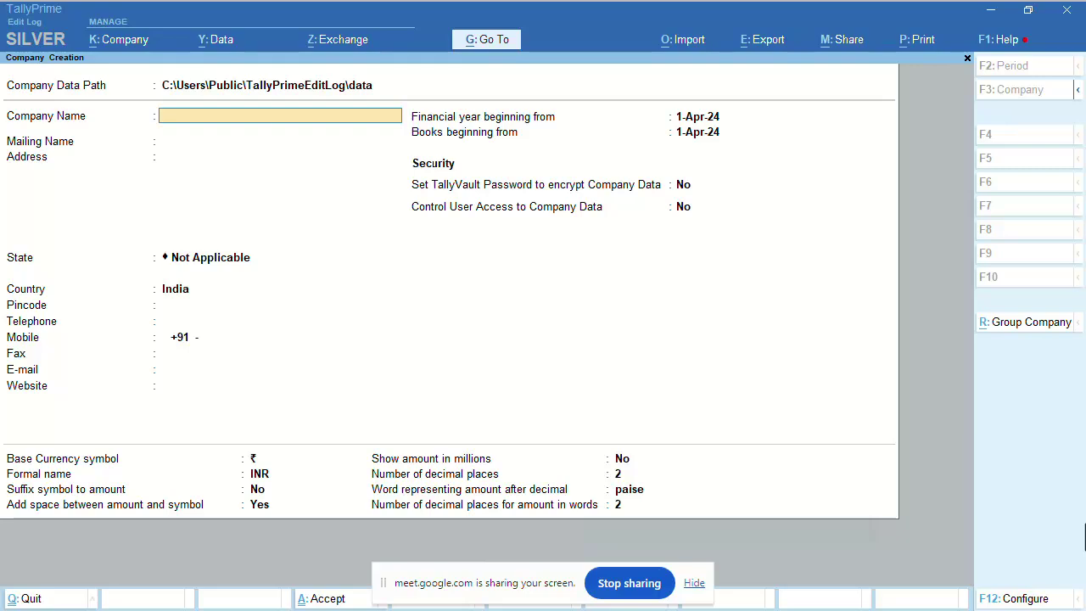
pyautogui.press('Escape')
pyautogui.press('Return')
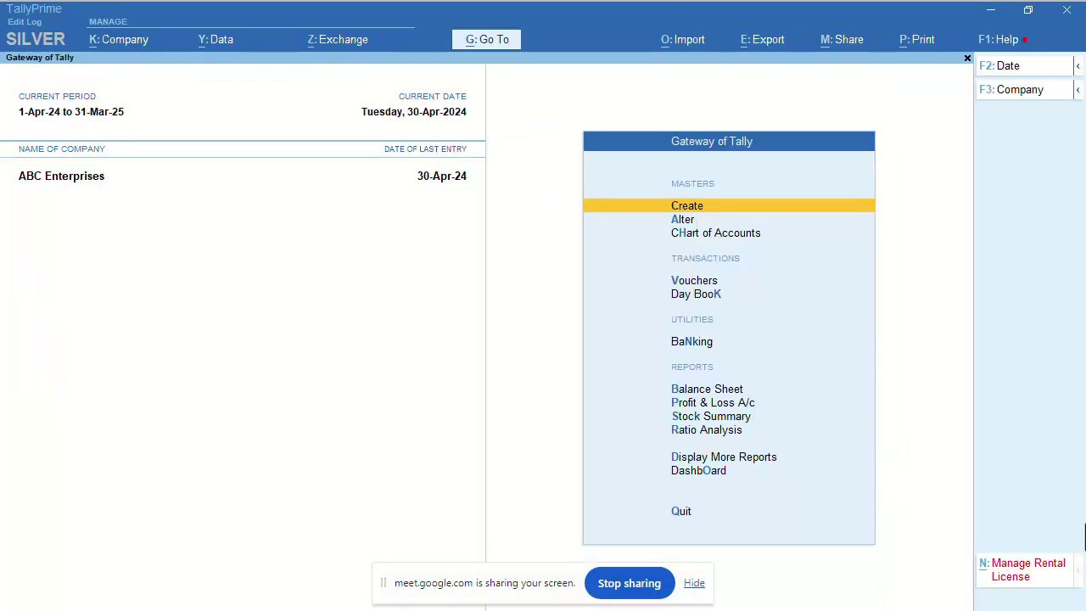
pyautogui.click(96, 45)
# Choose Alter to open ABC Enterprises in Company Alteration, showing Maharashtra, India and INR.
pyautogui.press('Down')
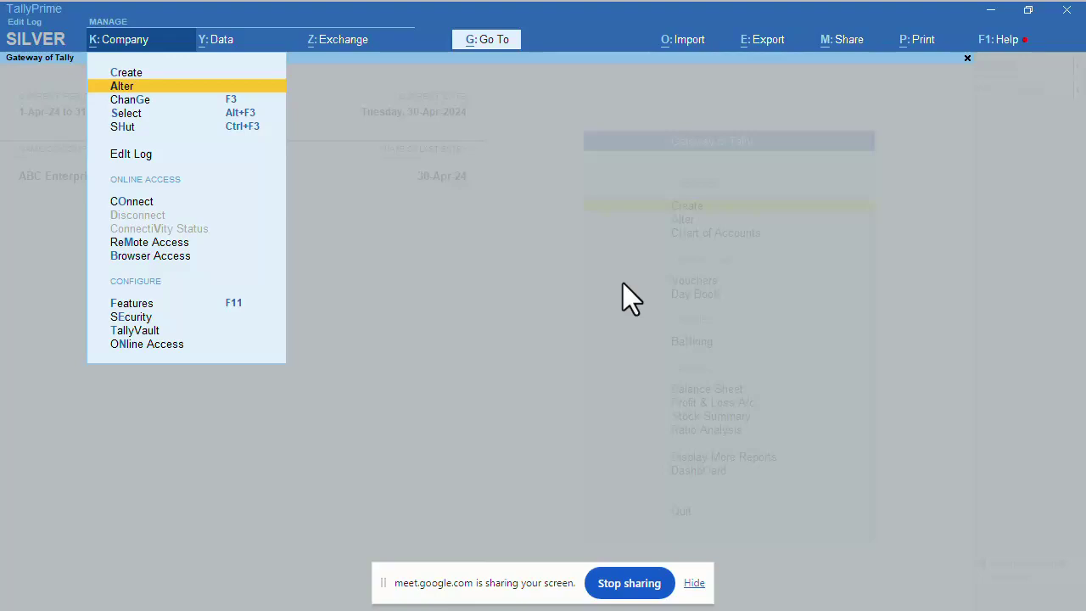
pyautogui.press('Return')
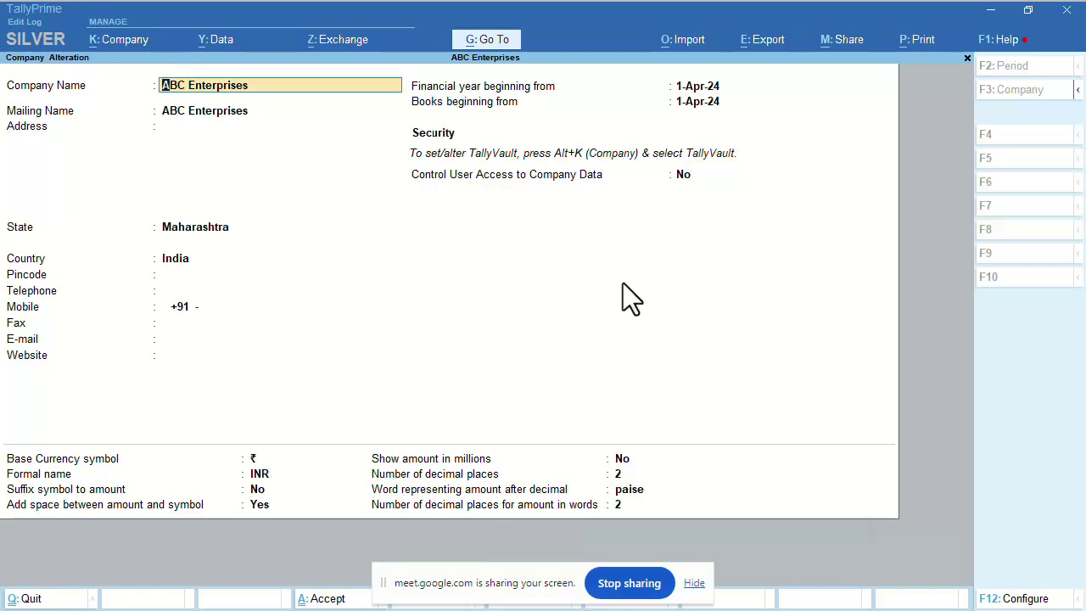
pyautogui.press('Return')
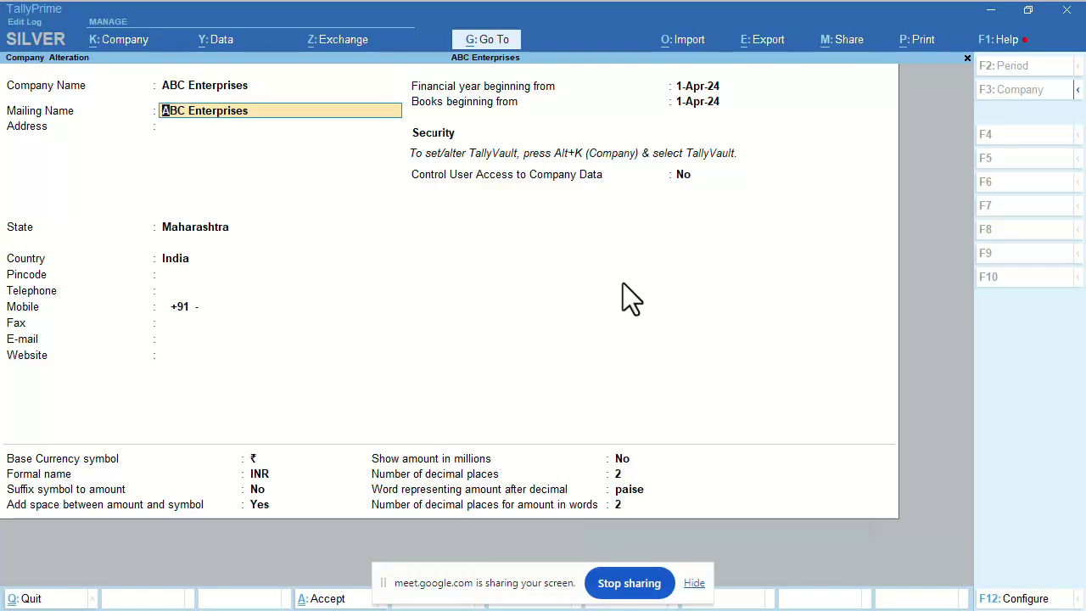
pyautogui.press('Return')
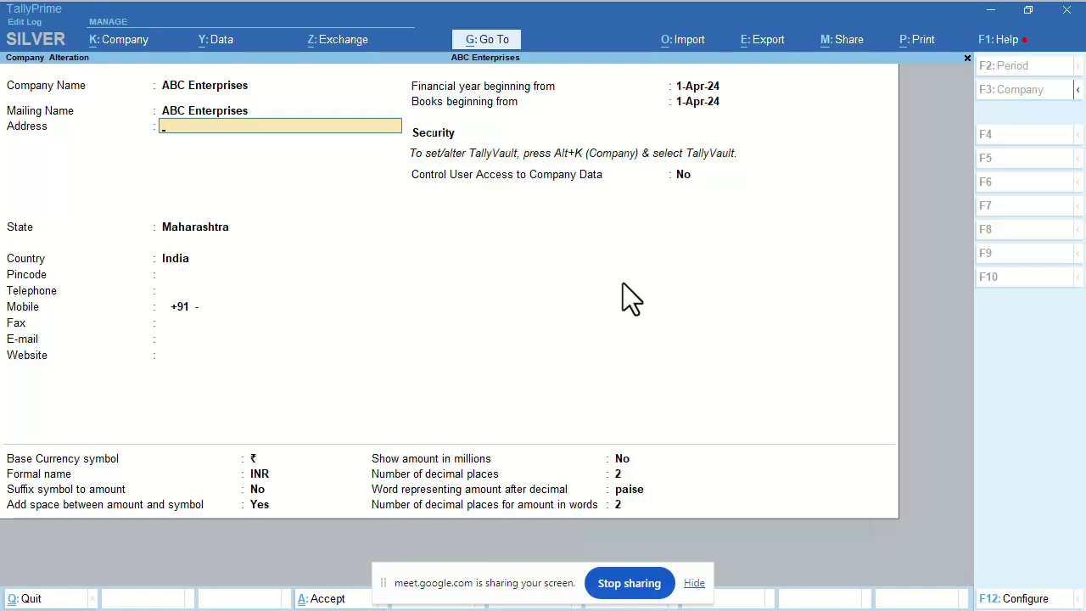
pyautogui.write('B')
pyautogui.press('BackSpace')
pyautogui.press('Return')
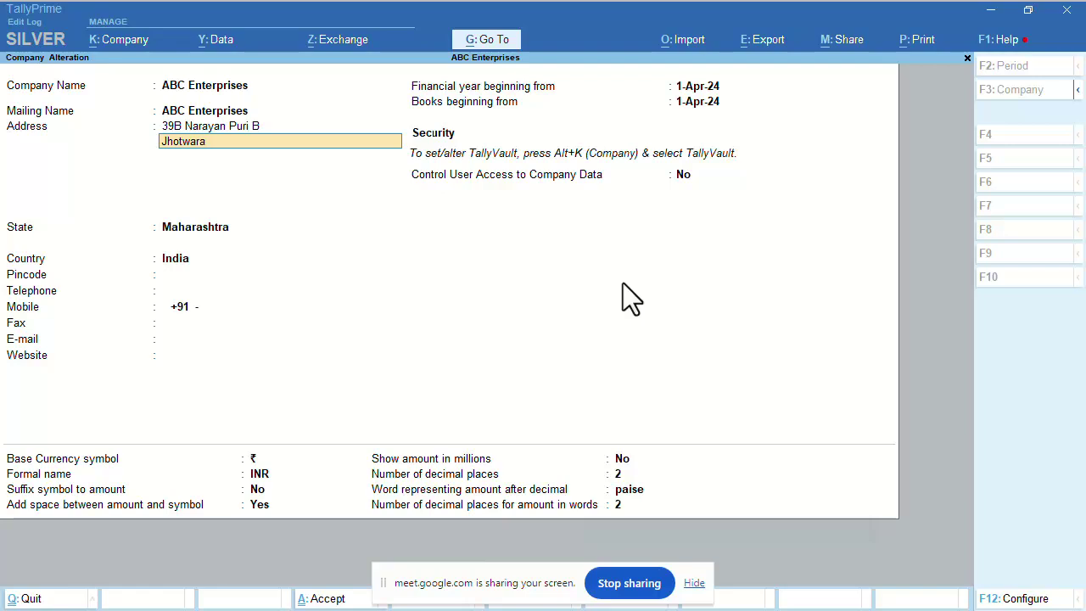
# Keep the remaining company fields unchanged and save the alteration.
pyautogui.press('Return')
pyautogui.press('Return')
pyautogui.press('Return')
pyautogui.press('Return')
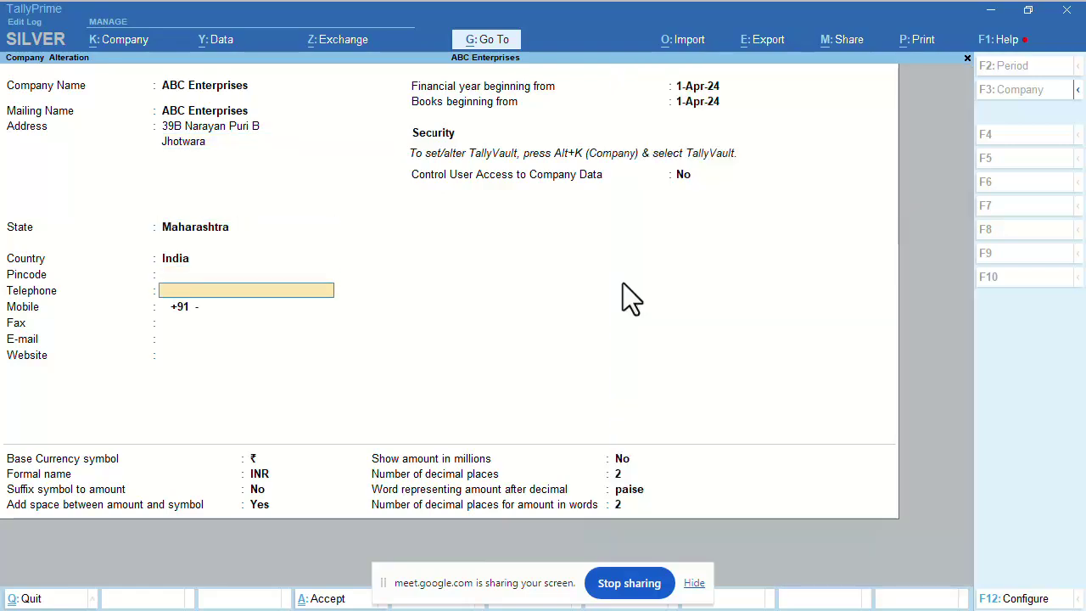
pyautogui.press('Return')
pyautogui.press('Return')
pyautogui.press('Return')
pyautogui.press('Return')
pyautogui.press('Return')
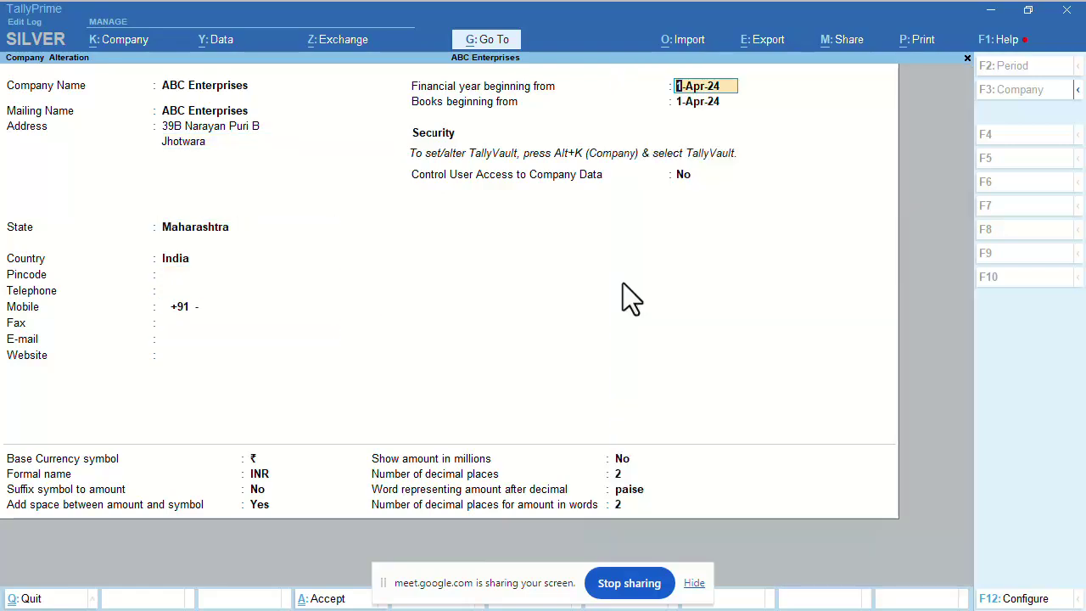
pyautogui.press('Return')
pyautogui.press('Return')
pyautogui.press('Return')
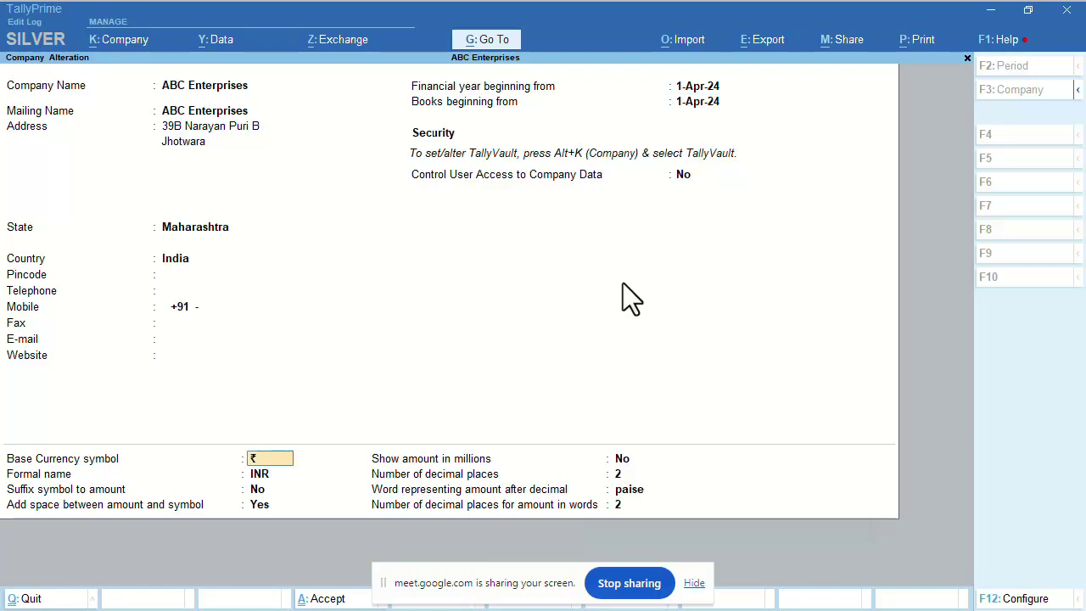
pyautogui.press('Return')
pyautogui.press('Return')
pyautogui.press('Return')
pyautogui.press('Return')
pyautogui.press('Return')
pyautogui.press('Return')
pyautogui.press('Return')
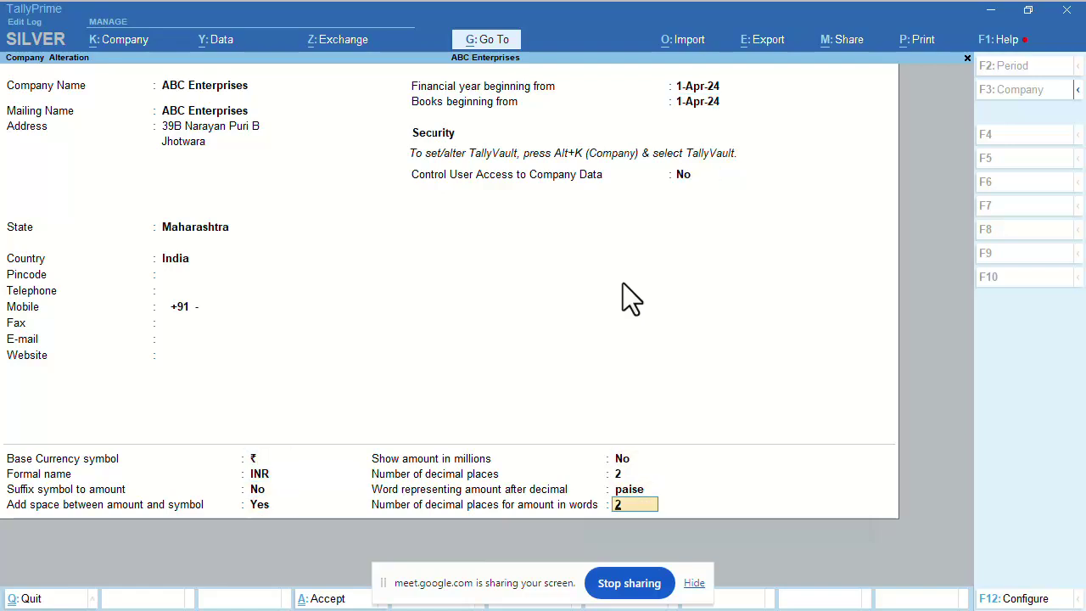
pyautogui.press('Return')
pyautogui.press('Return')
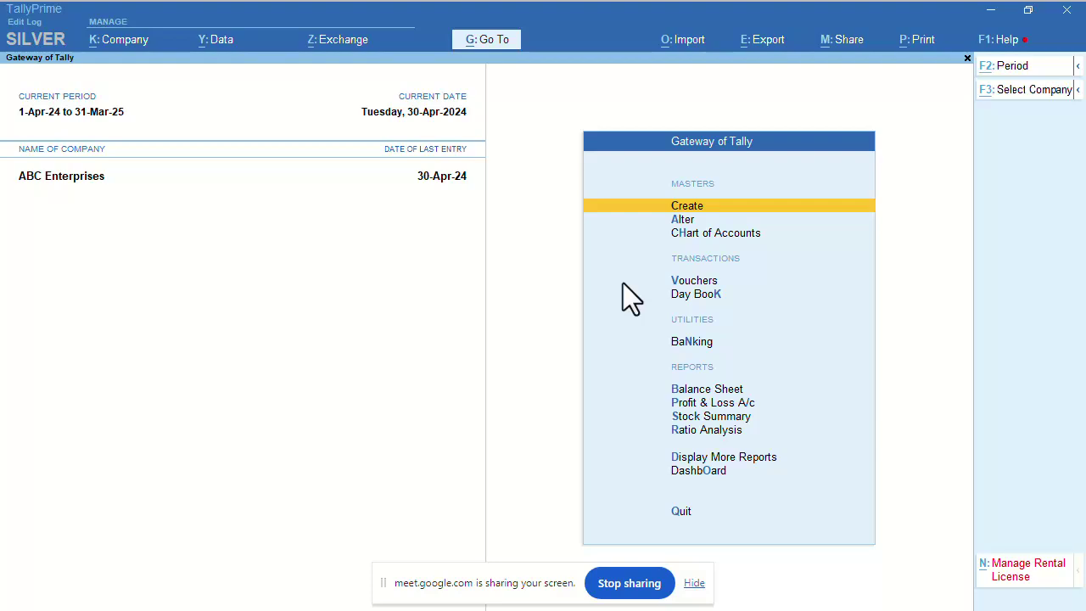
pyautogui.hotkey('alt', 'k')
pyautogui.press('Down')
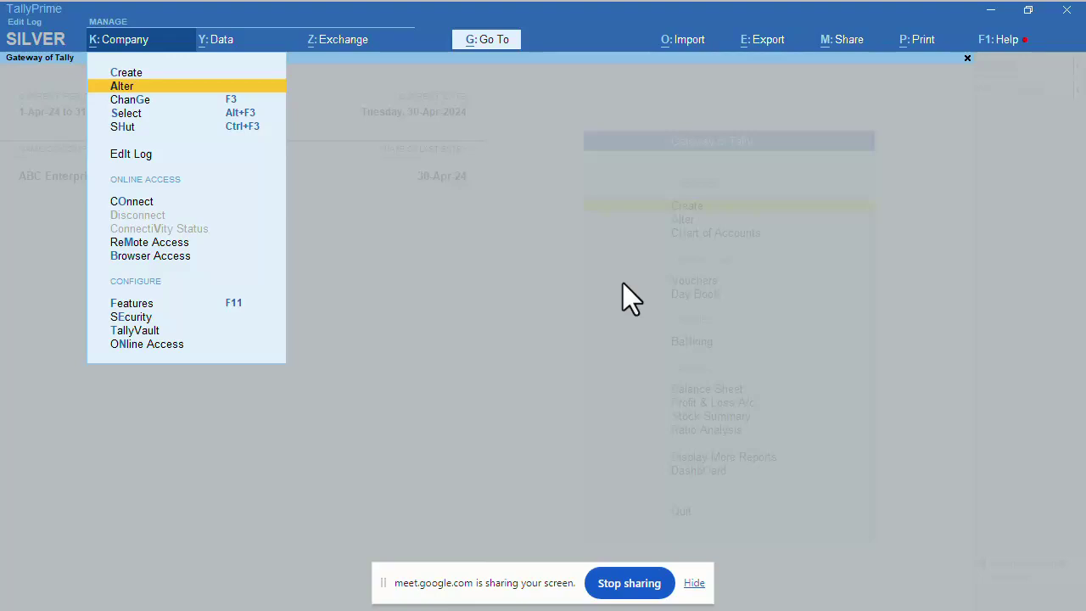
pyautogui.press('Up')
pyautogui.press('Down')
pyautogui.press('Up')
pyautogui.press('Down')
pyautogui.press('Down')
pyautogui.press('Up')
pyautogui.press('Down')
pyautogui.press('Up')
pyautogui.press('Down')
pyautogui.press('Up')
pyautogui.press('Up')
pyautogui.press('Down')
pyautogui.press('Down')
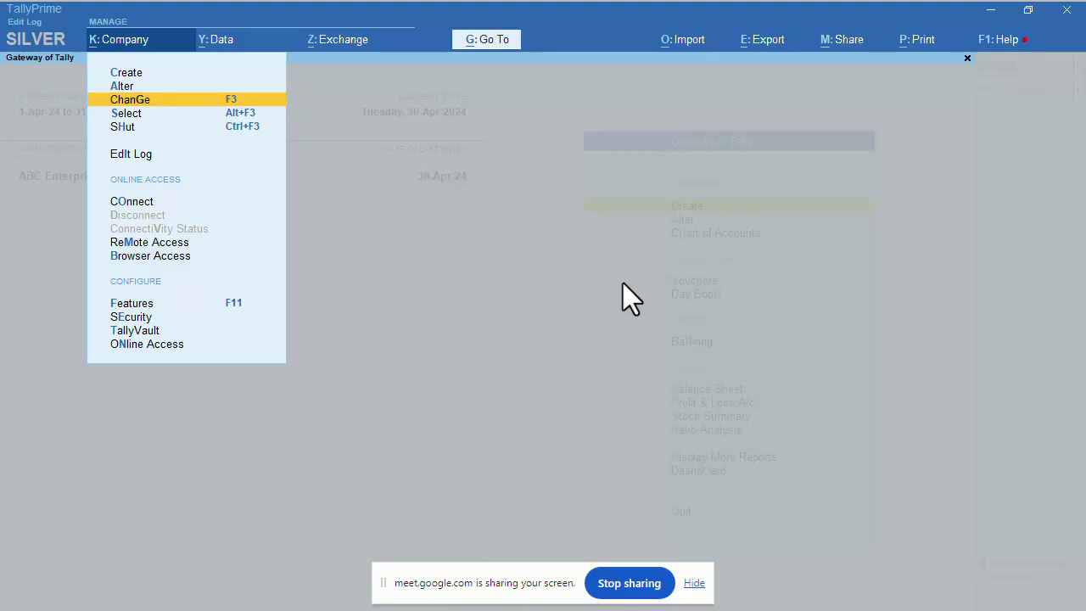
pyautogui.press('Up')
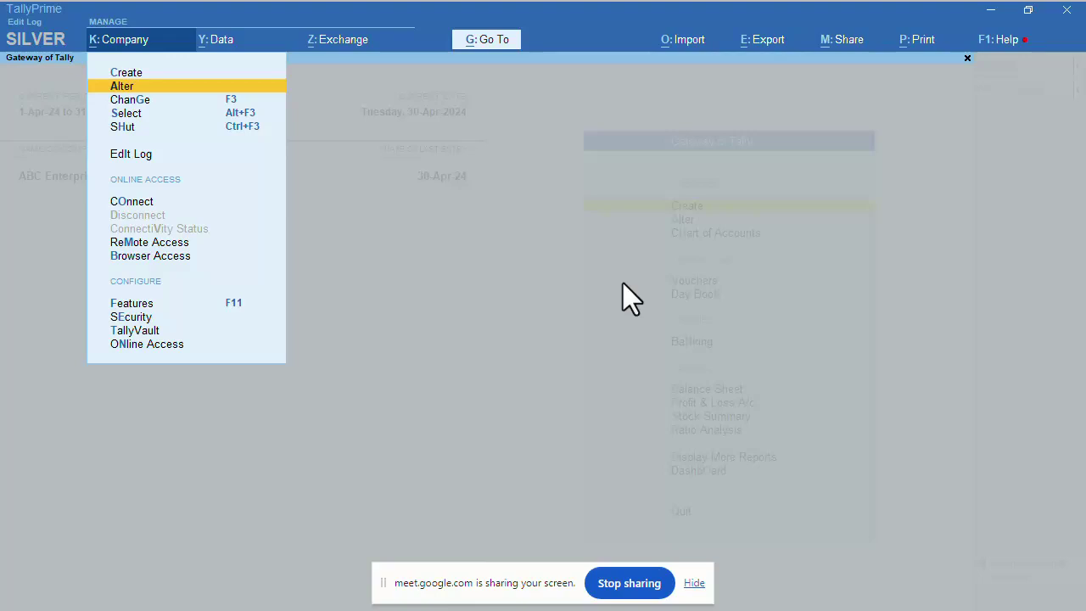
pyautogui.press('Return')
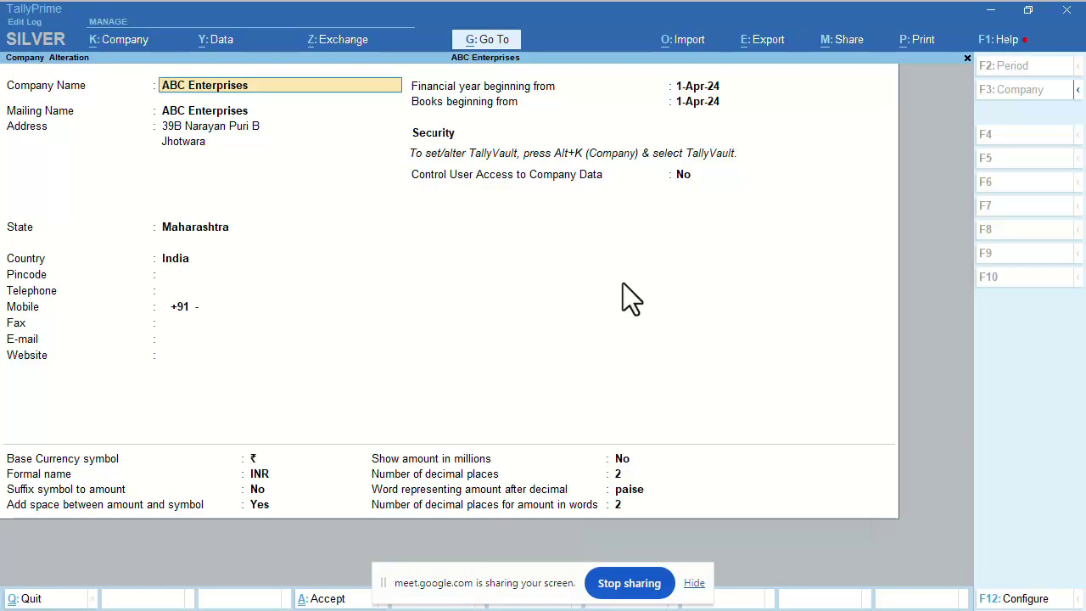
# Quit the ABC Enterprises alteration without saving any changes.
pyautogui.press('BackSpace')
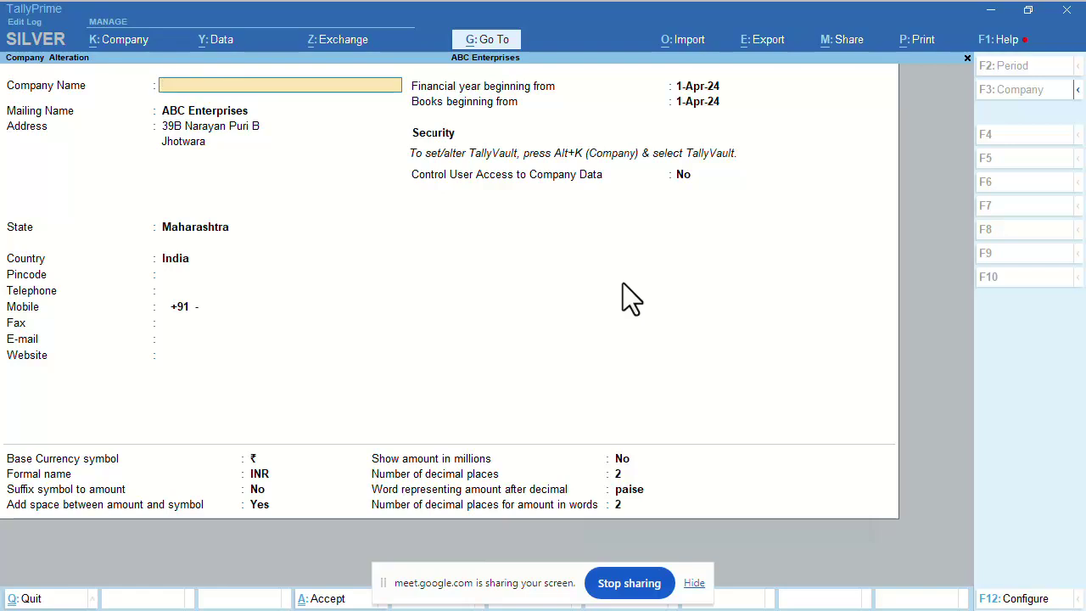
pyautogui.press('Escape')
pyautogui.press('y')
# Open the ChanGe company list from K: Company, then back out keeping ABC Enterprises.
pyautogui.hotkey('alt', 'k')
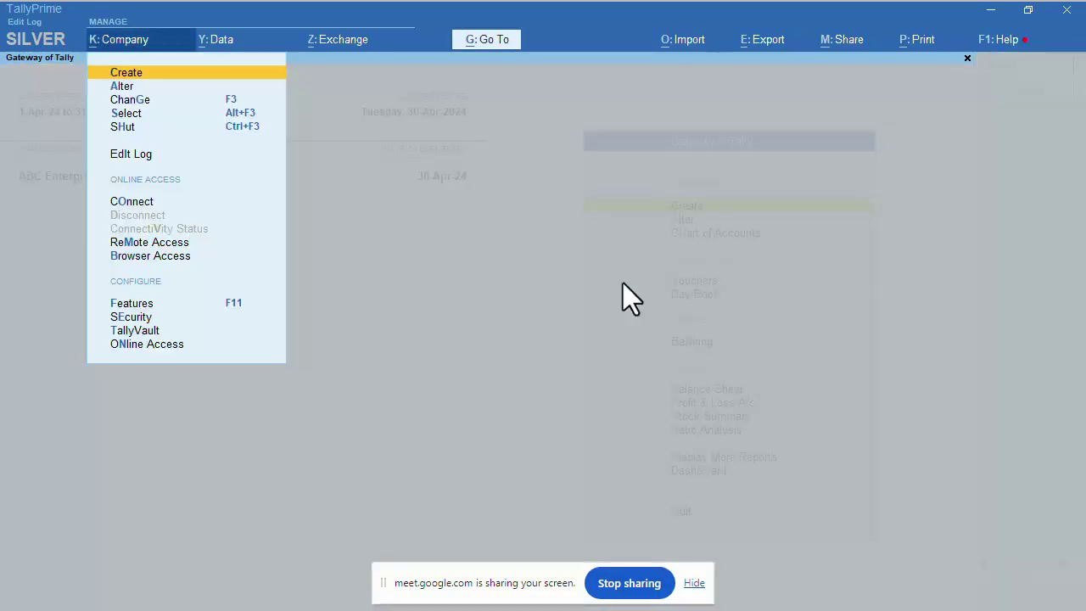
pyautogui.press('Down')
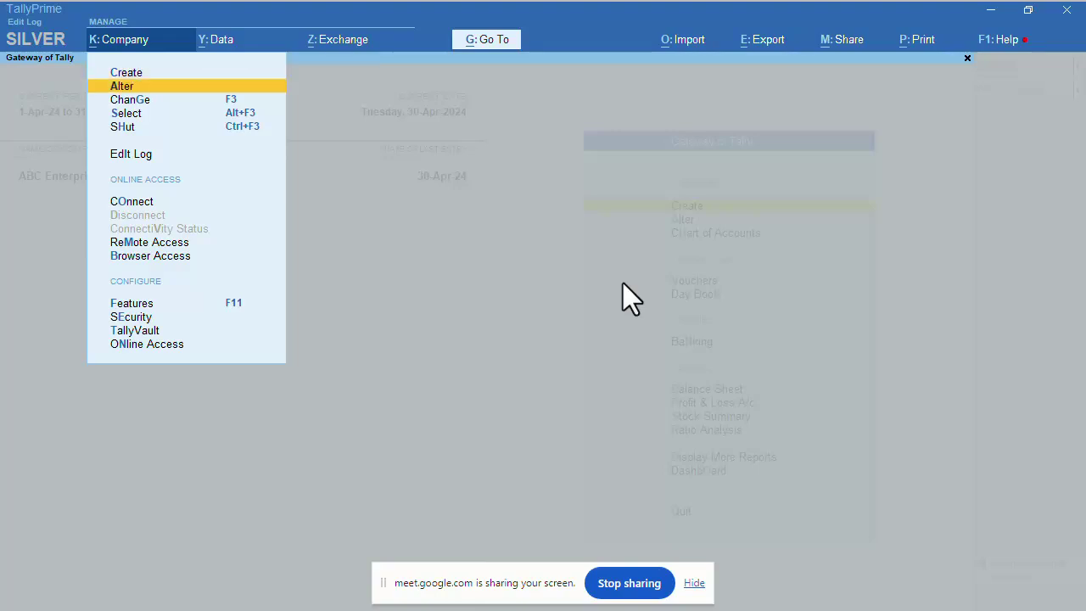
pyautogui.press('Down')
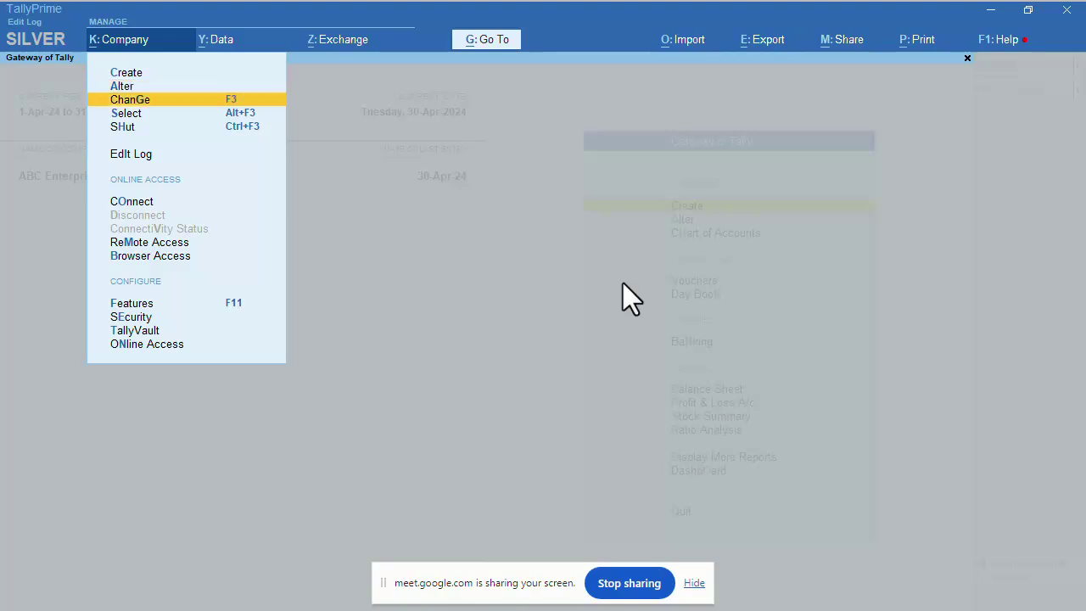
pyautogui.press('Return')
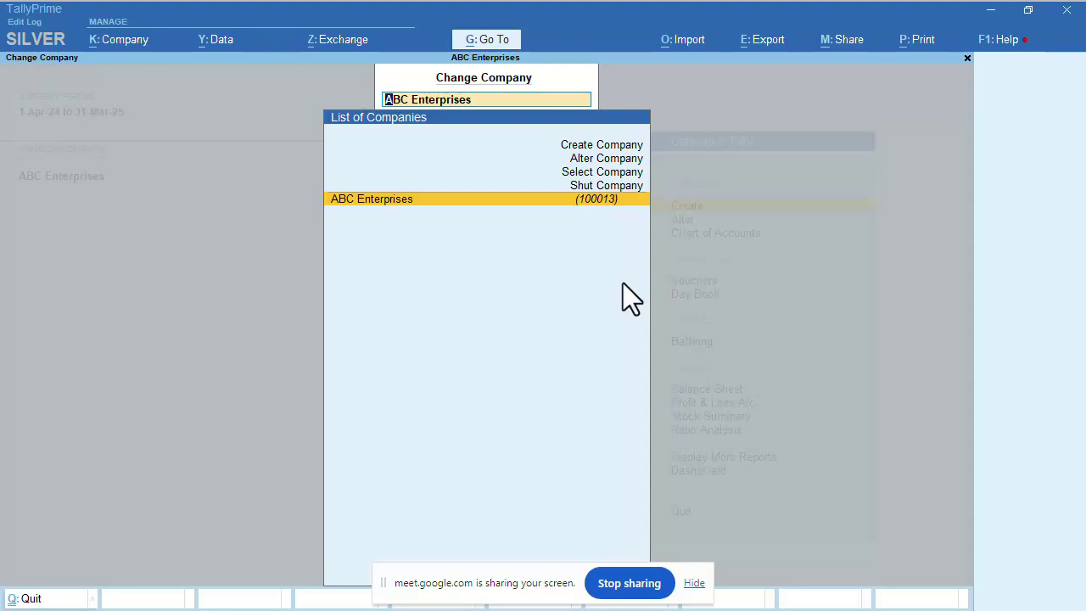
pyautogui.press('Return')
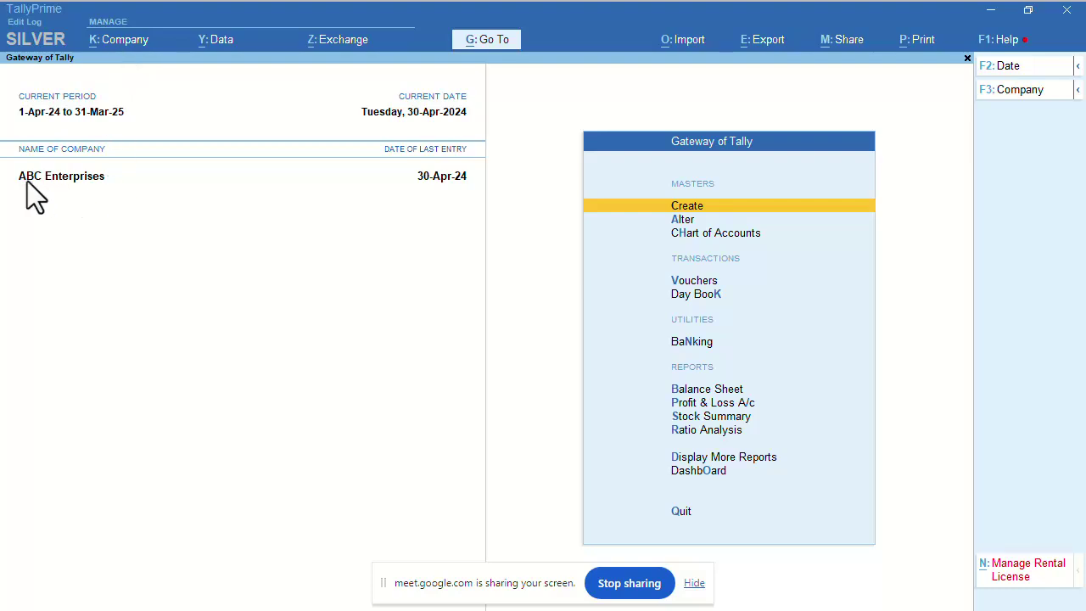
# Select and load AK Enterprises from the Select Company list alongside ABC Enterprises.
pyautogui.click(112, 48)
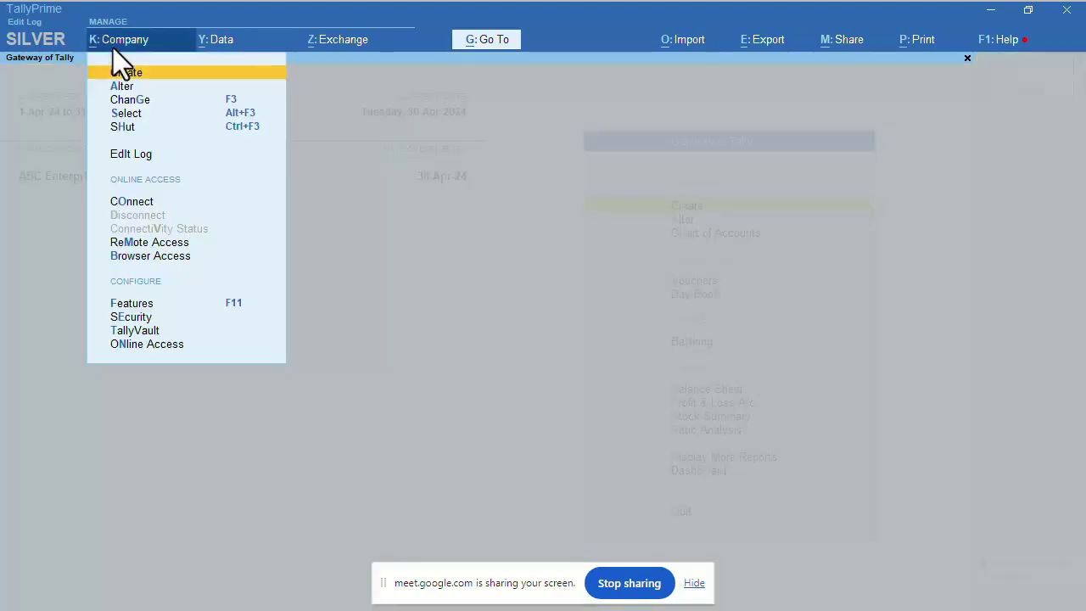
pyautogui.press('Down')
pyautogui.press('Down')
pyautogui.press('Down')
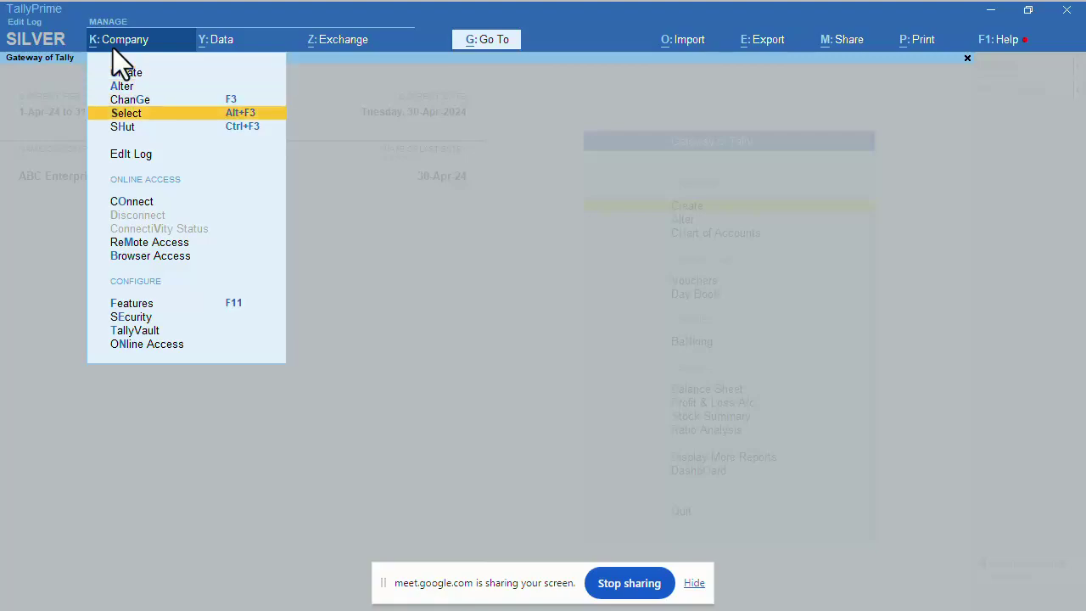
pyautogui.press('Return')
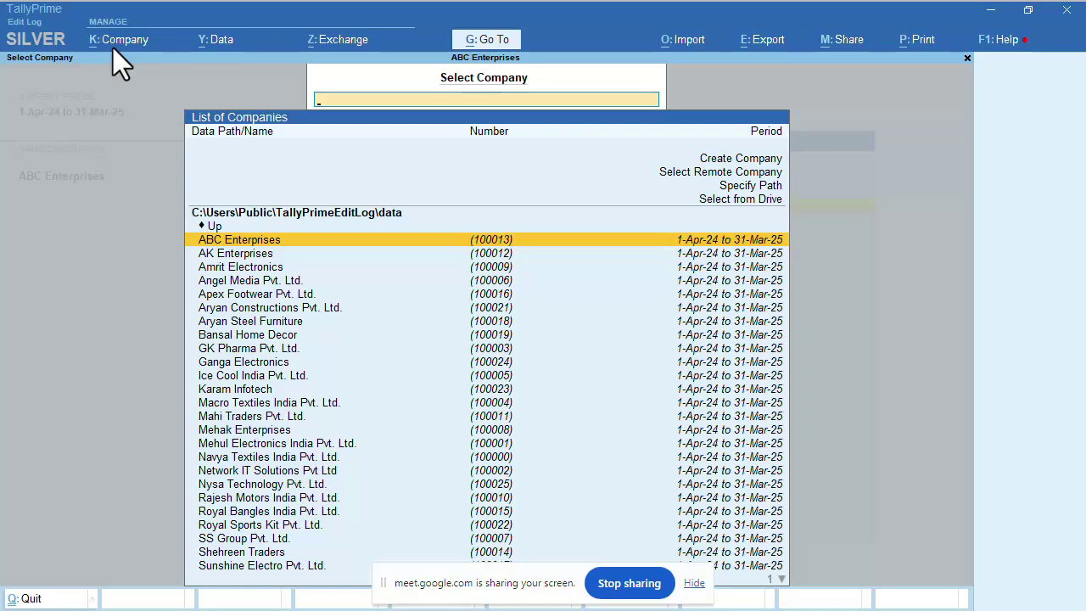
pyautogui.press('Down')
pyautogui.press('Down')
pyautogui.press('Down')
pyautogui.press('Down')
pyautogui.press('Down')
pyautogui.press('Down')
pyautogui.press('Down')
pyautogui.press('Down')
pyautogui.press('Down')
pyautogui.press('Down')
pyautogui.press('Down')
pyautogui.press('Down')
pyautogui.press('Down')
pyautogui.press('Down')
pyautogui.press('Down')
pyautogui.press('Down')
pyautogui.press('Down')
pyautogui.press('Down')
pyautogui.press('Down')
pyautogui.press('Down')
pyautogui.press('Down')
pyautogui.press('Up')
pyautogui.press('Up')
pyautogui.press('Up')
pyautogui.press('Up')
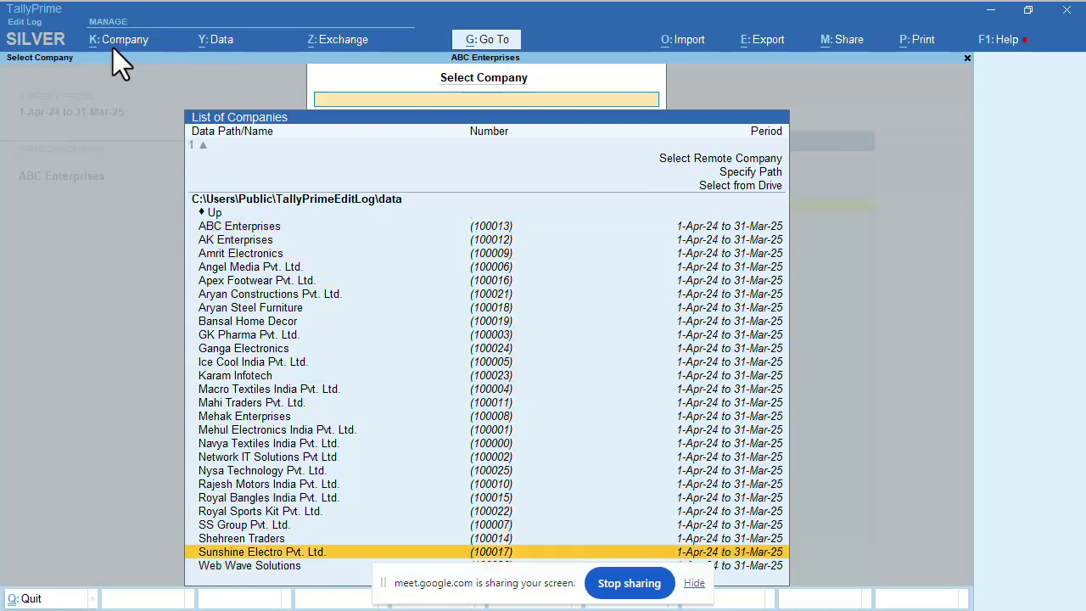
pyautogui.press('Up')
pyautogui.press('Up')
pyautogui.press('Up')
pyautogui.press('Up')
pyautogui.press('Up')
pyautogui.press('Up')
pyautogui.press('Up')
pyautogui.press('Up')
pyautogui.press('Up')
pyautogui.press('Up')
pyautogui.press('Up')
pyautogui.press('Up')
pyautogui.press('Up')
pyautogui.press('Up')
pyautogui.press('Up')
pyautogui.press('Up')
pyautogui.press('Up')
pyautogui.press('Up')
pyautogui.press('Up')
pyautogui.press('Up')
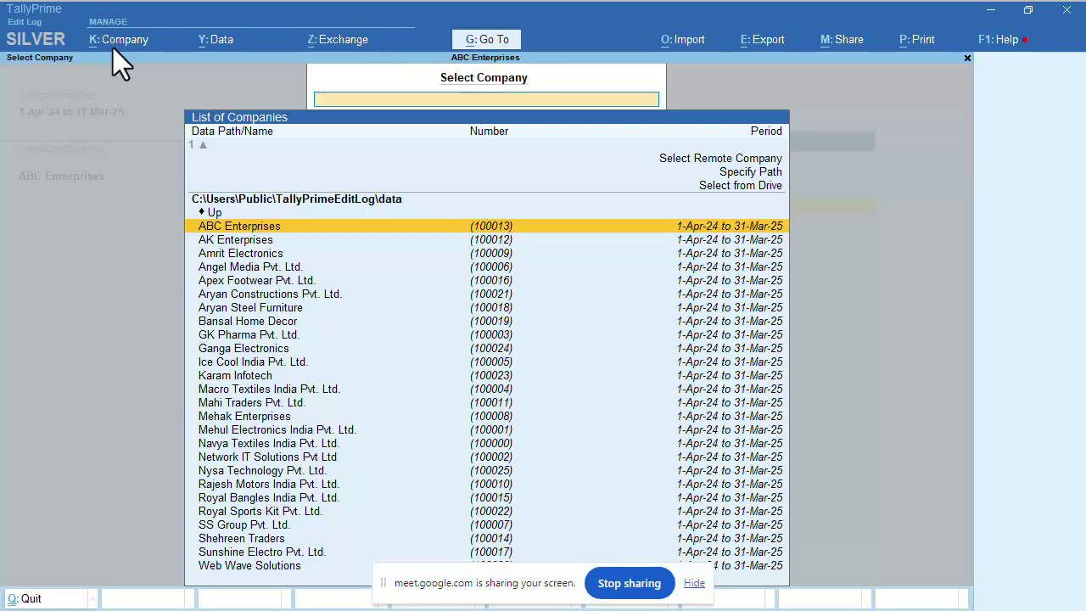
pyautogui.press('Down')
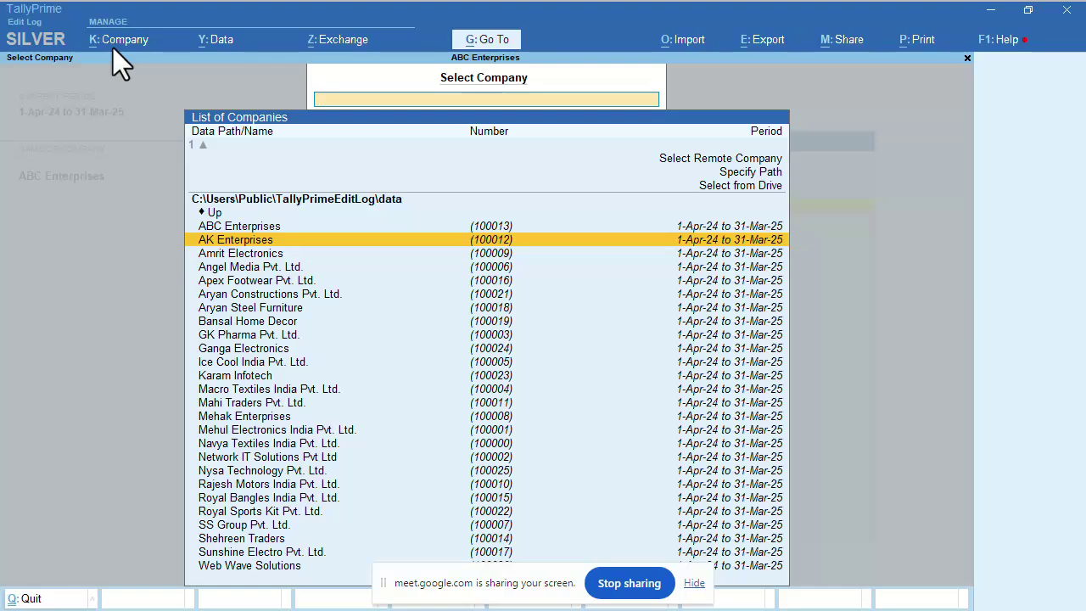
pyautogui.press('Return')
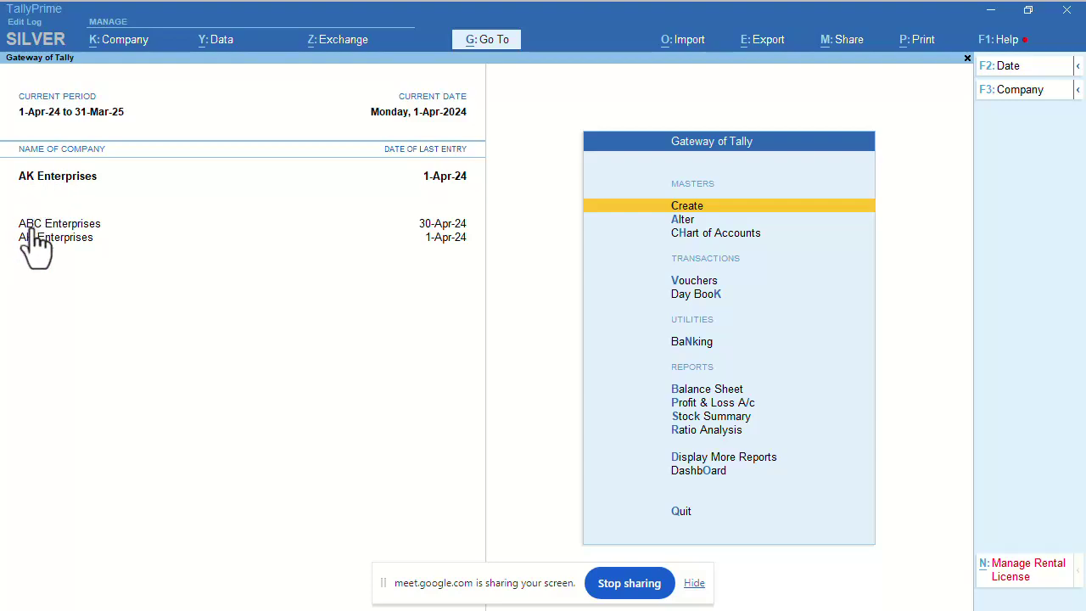
pyautogui.click(114, 40)
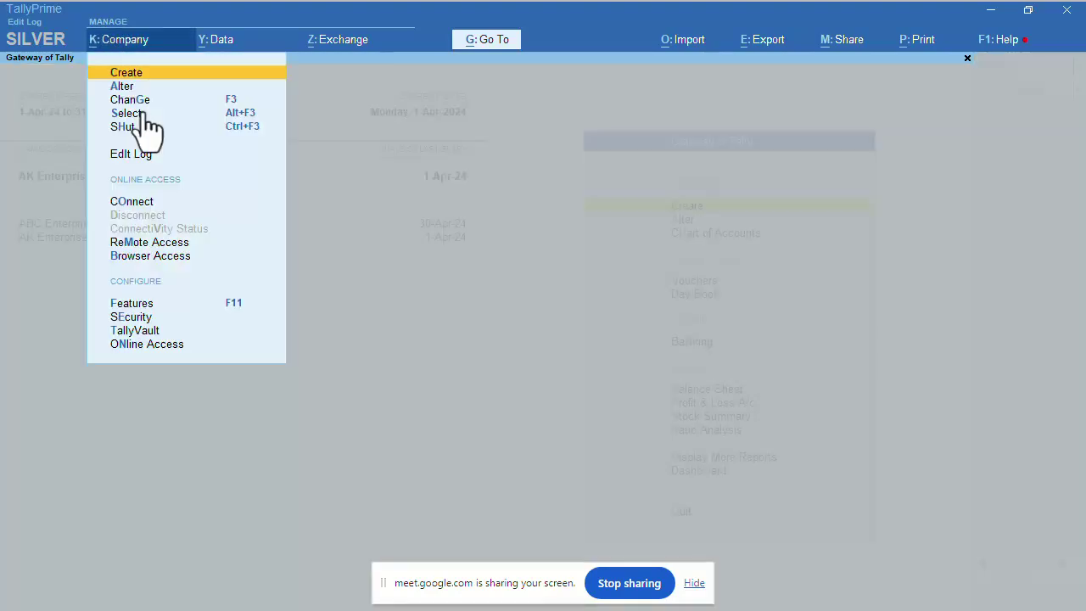
pyautogui.click(129, 117)
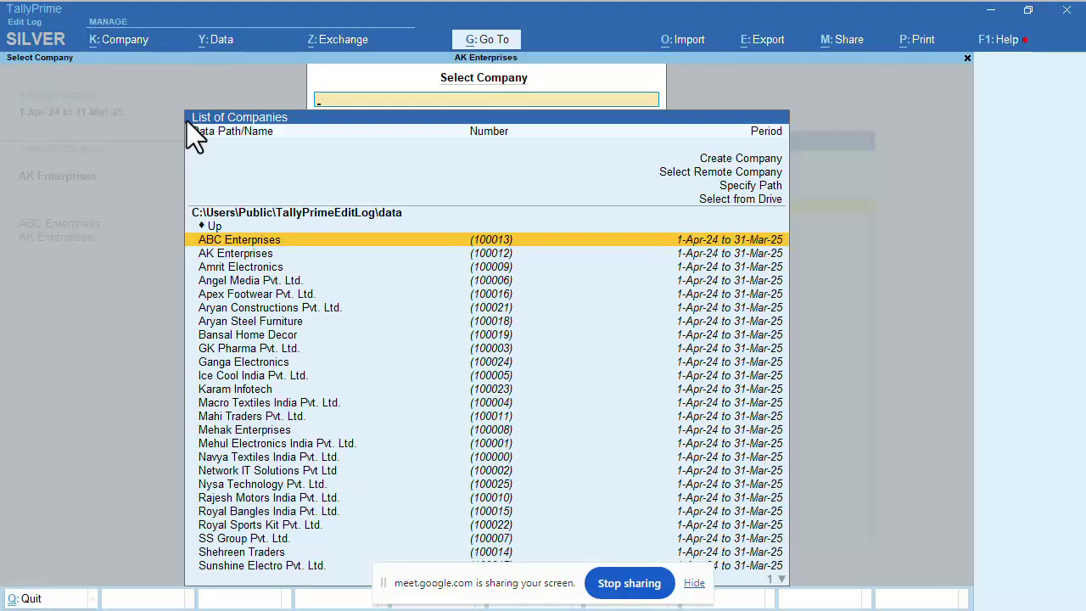
pyautogui.press('Down')
pyautogui.press('Down')
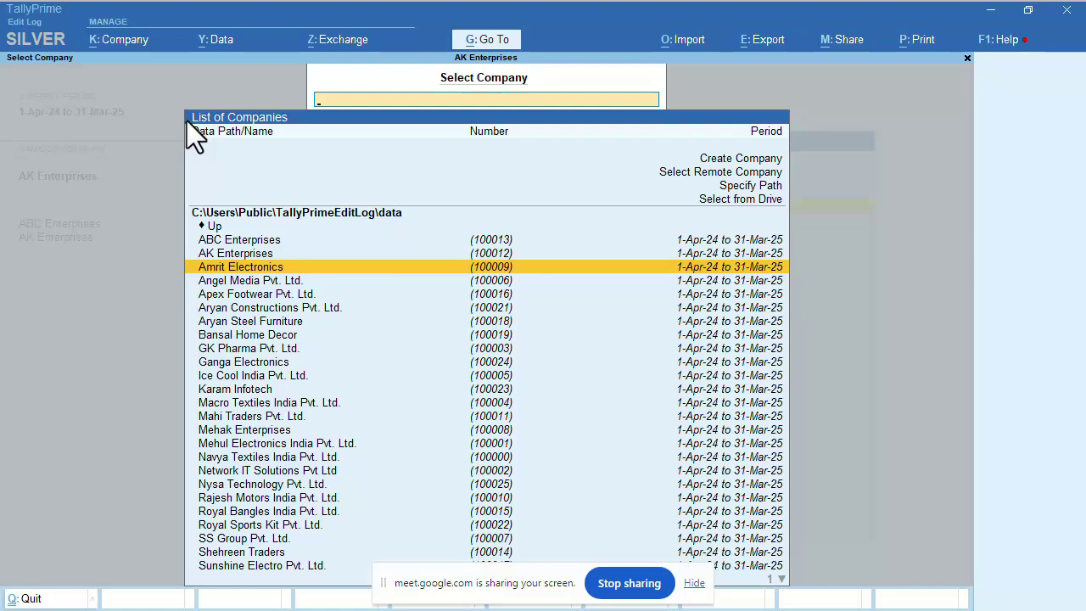
pyautogui.press('Escape')
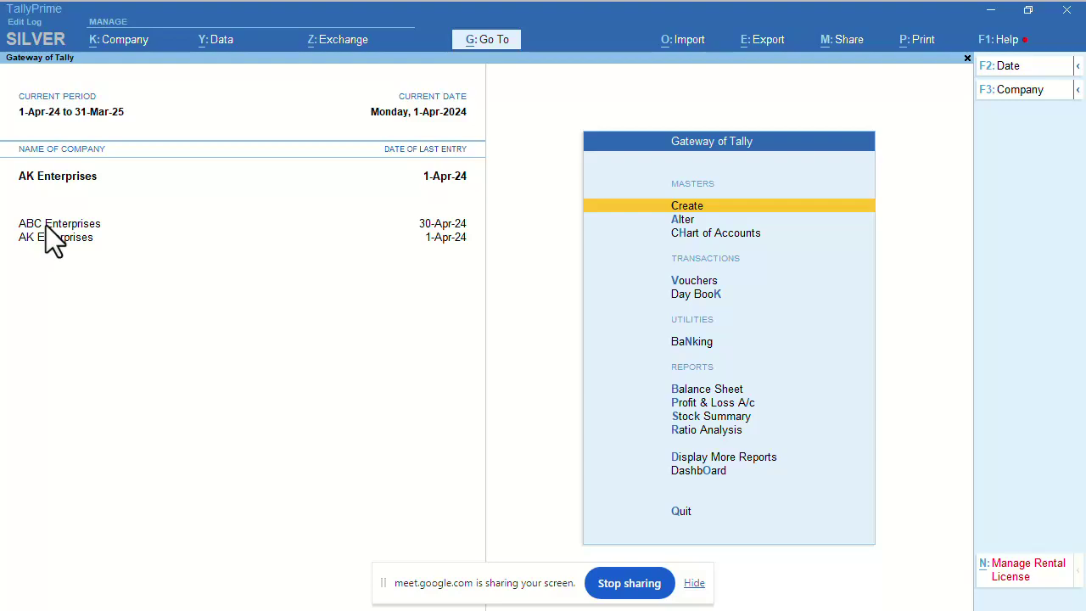
pyautogui.click(46, 225)
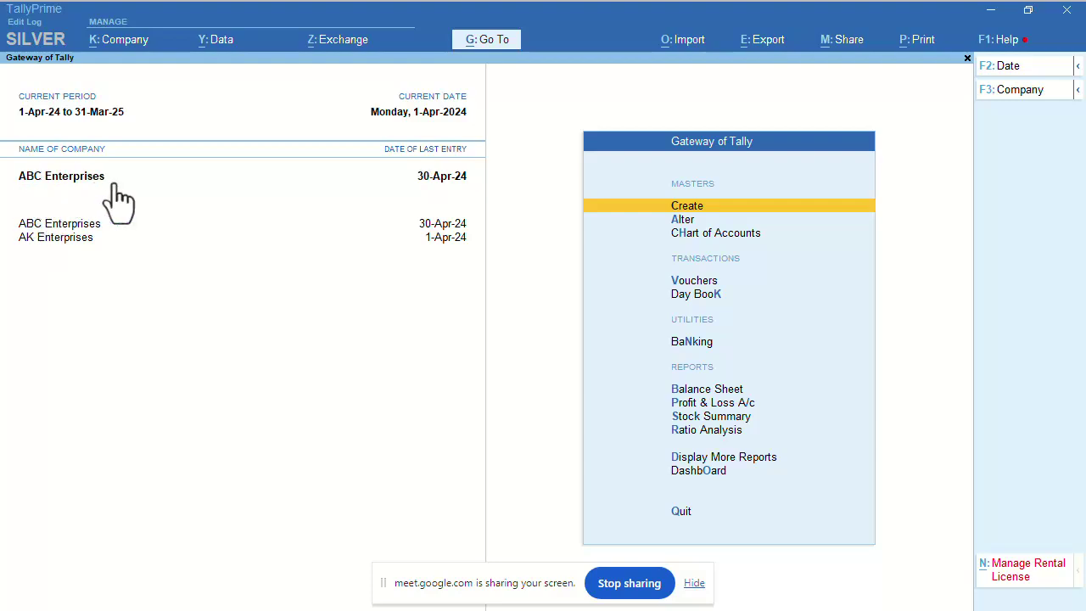
pyautogui.click(54, 240)
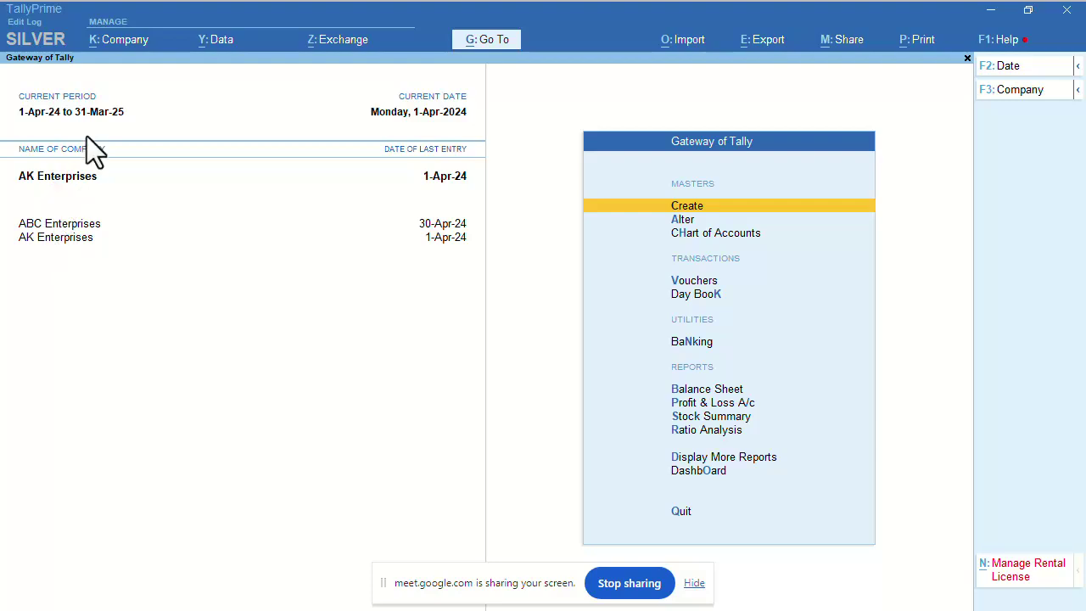
pyautogui.click(112, 43)
# Use ChanGe to switch the current company from AK Enterprises to ABC Enterprises.
pyautogui.press('Down')
pyautogui.press('Down')
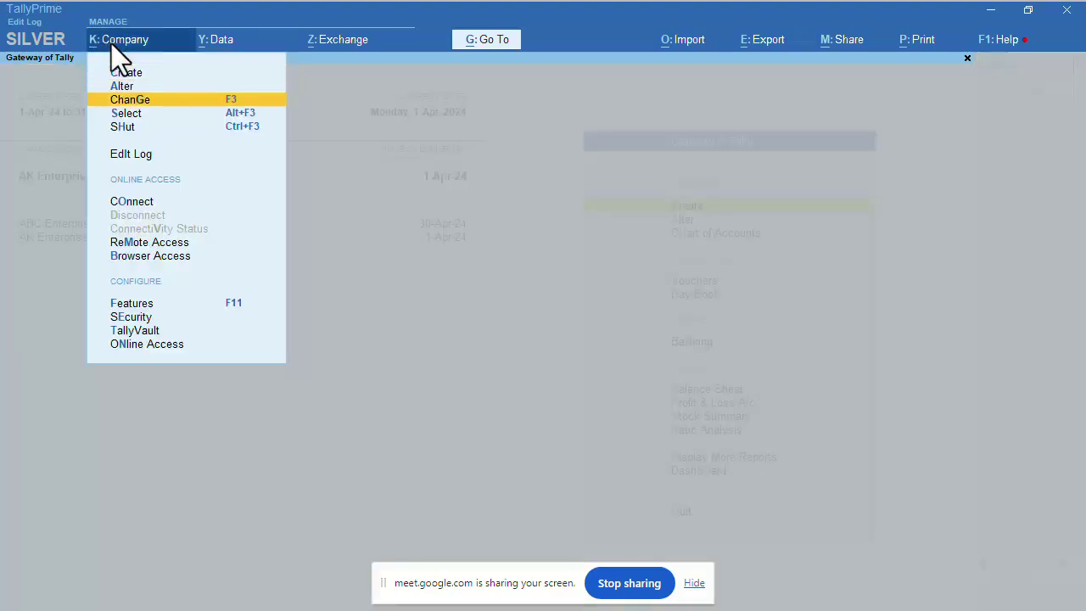
pyautogui.press('Return')
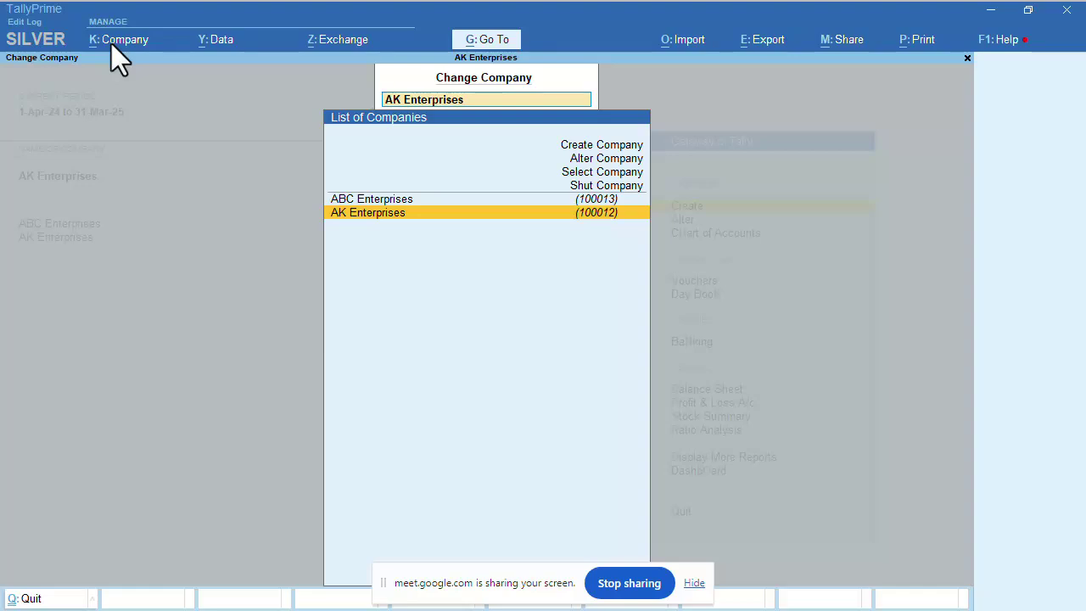
pyautogui.press('Up')
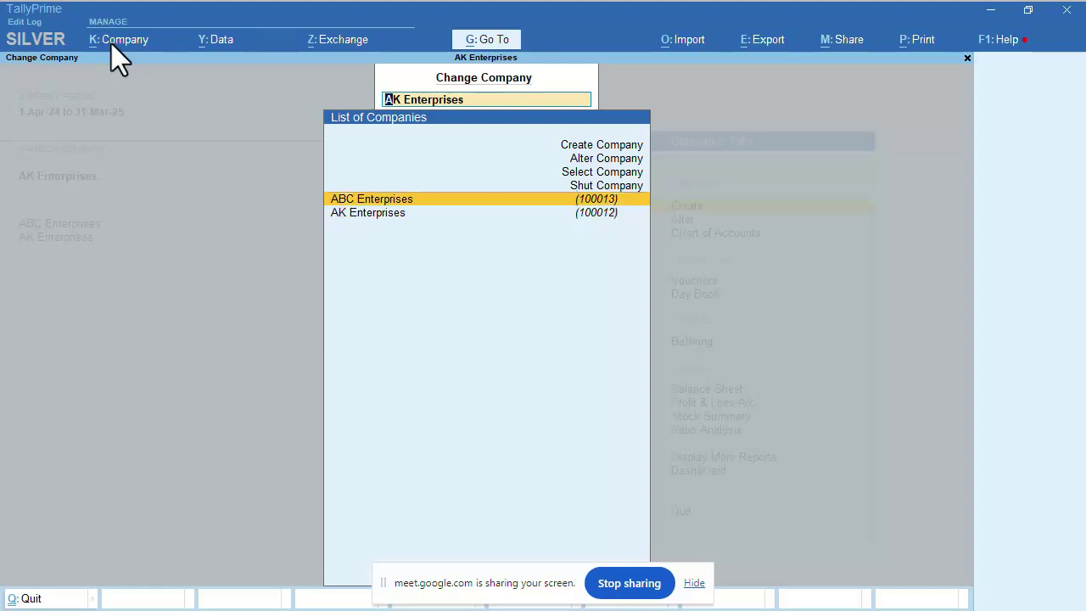
pyautogui.press('Return')
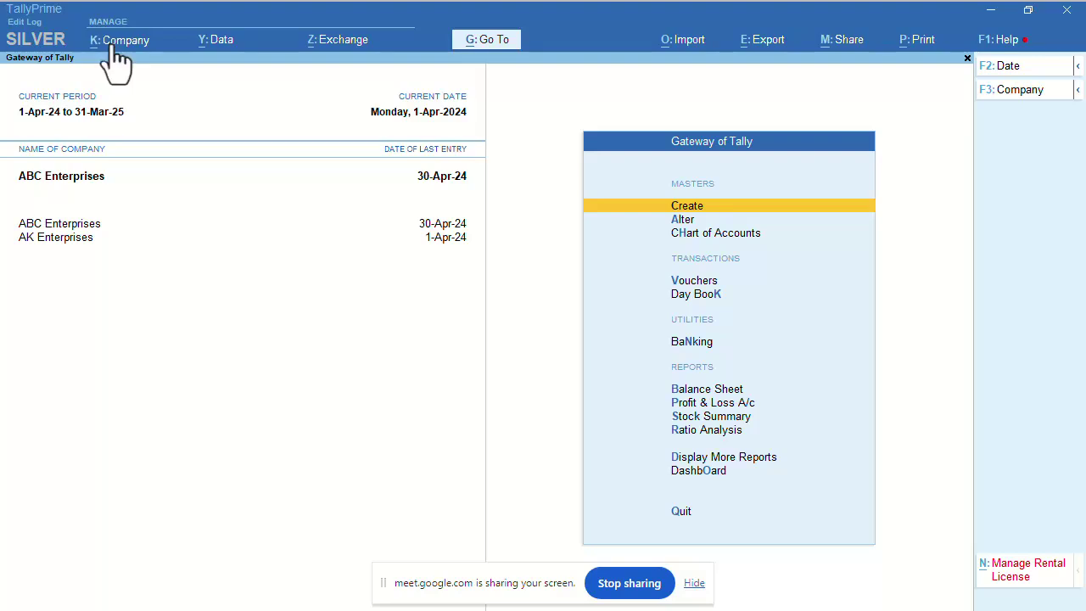
# Open the K: Company menu and move through its options toward SHut.
pyautogui.click(112, 44)
pyautogui.press('Down')
pyautogui.press('Down')
pyautogui.press('Down')
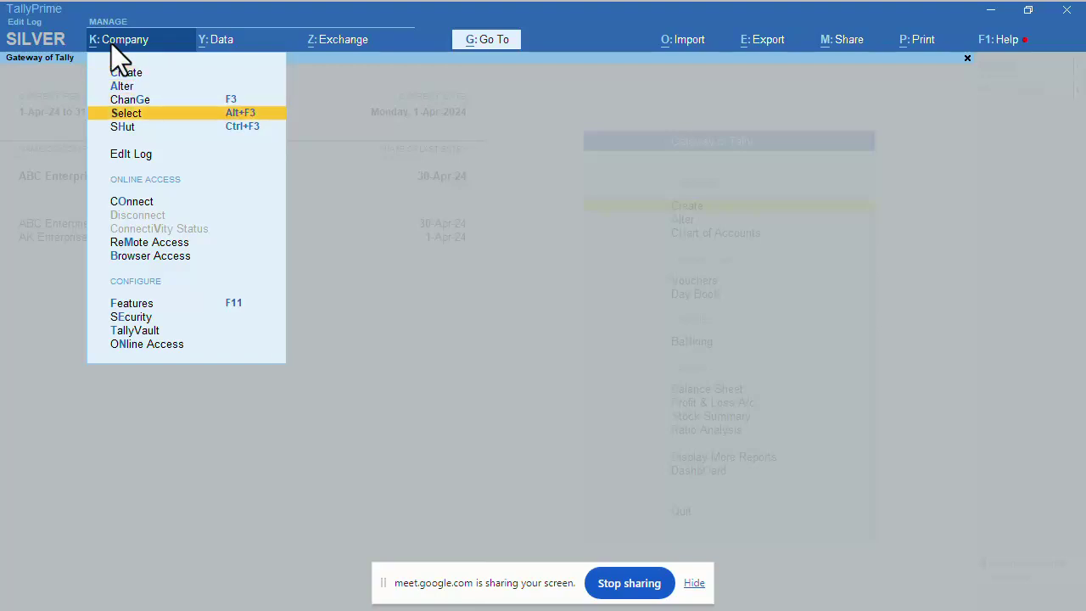
pyautogui.press('Up')
pyautogui.press('Up')
pyautogui.press('Up')
pyautogui.press('Down')
pyautogui.press('Down')
pyautogui.press('Down')
pyautogui.press('Down')
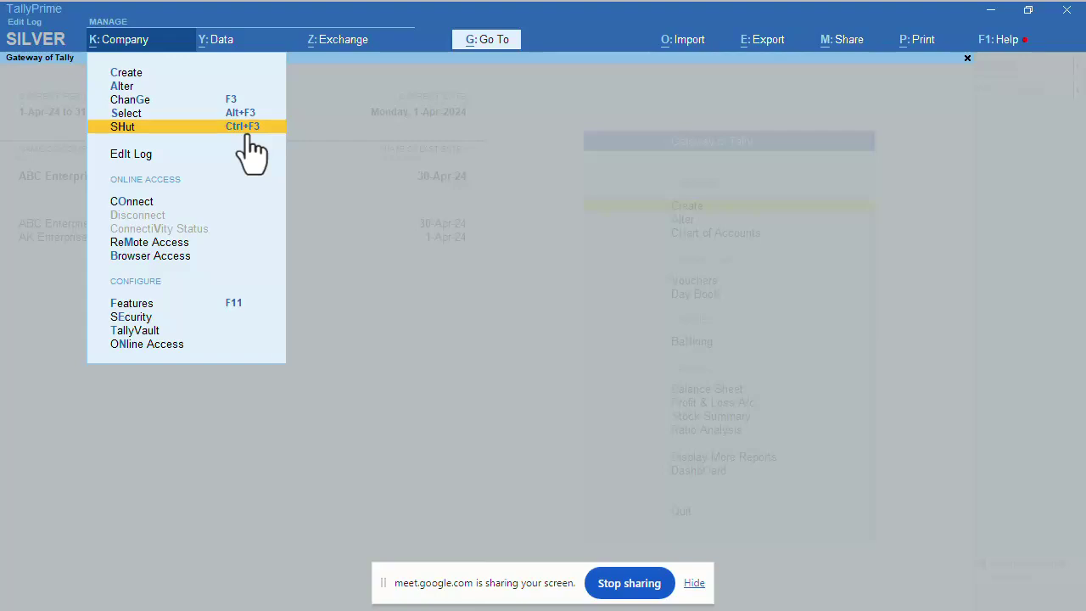
# Shut AK Enterprises via SHut, leaving only ABC Enterprises loaded.
pyautogui.click(251, 134)
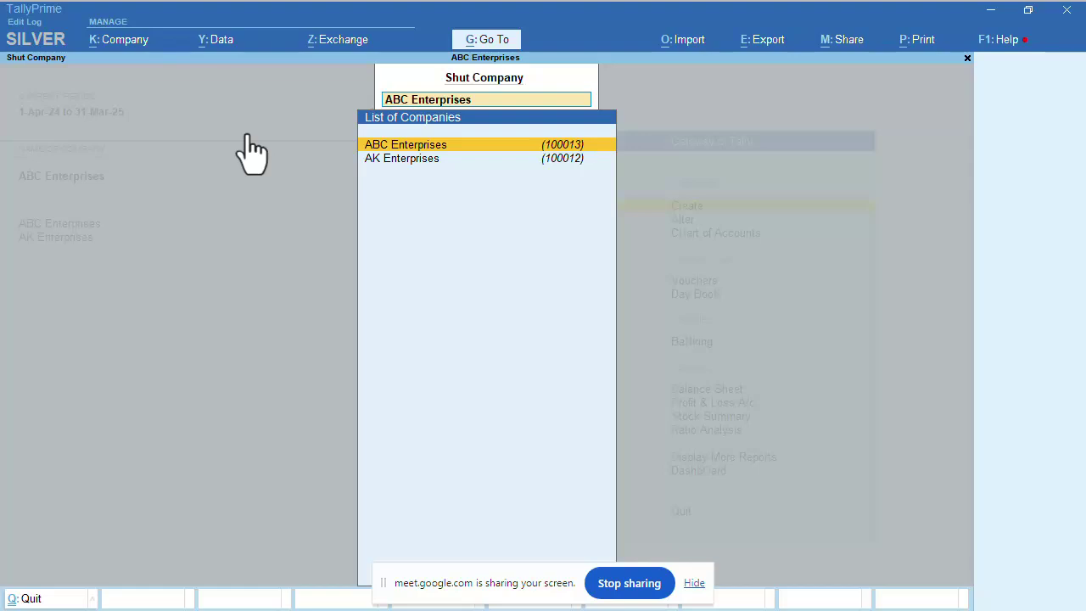
pyautogui.press('Down')
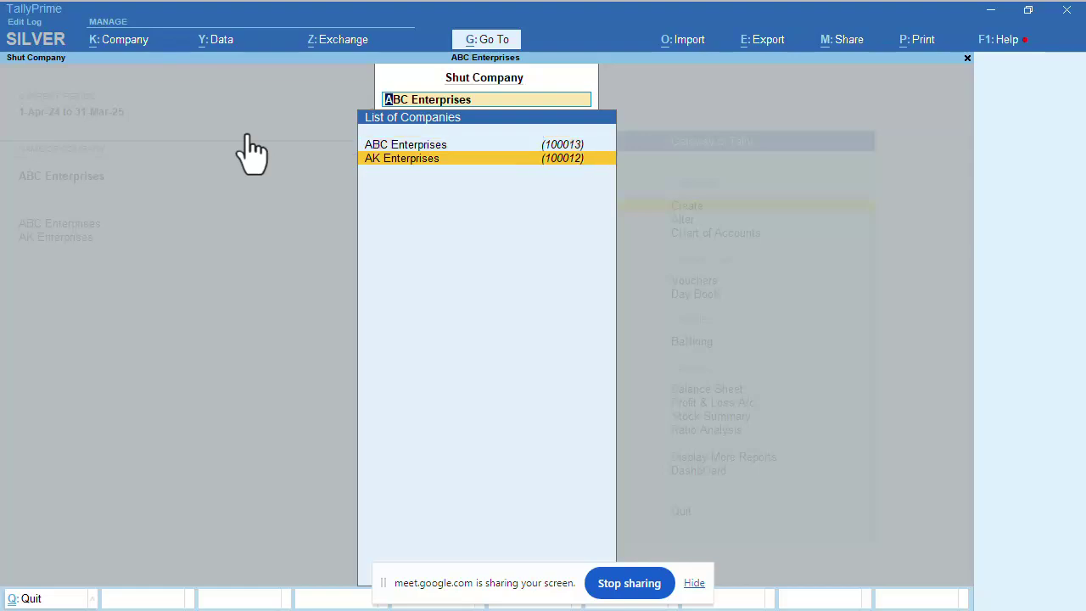
pyautogui.press('Return')
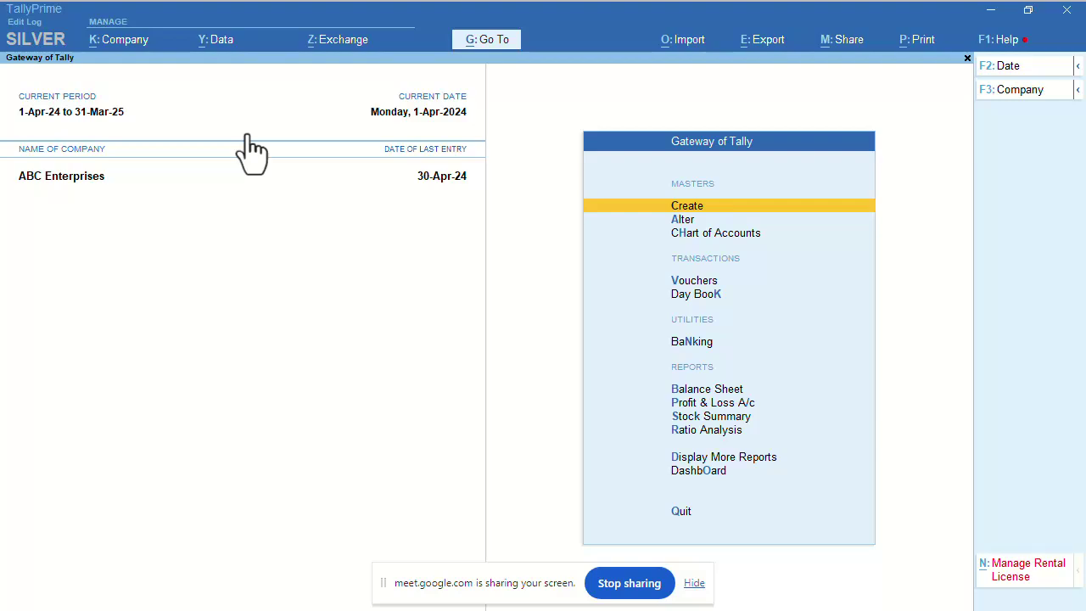
pyautogui.click(118, 48)
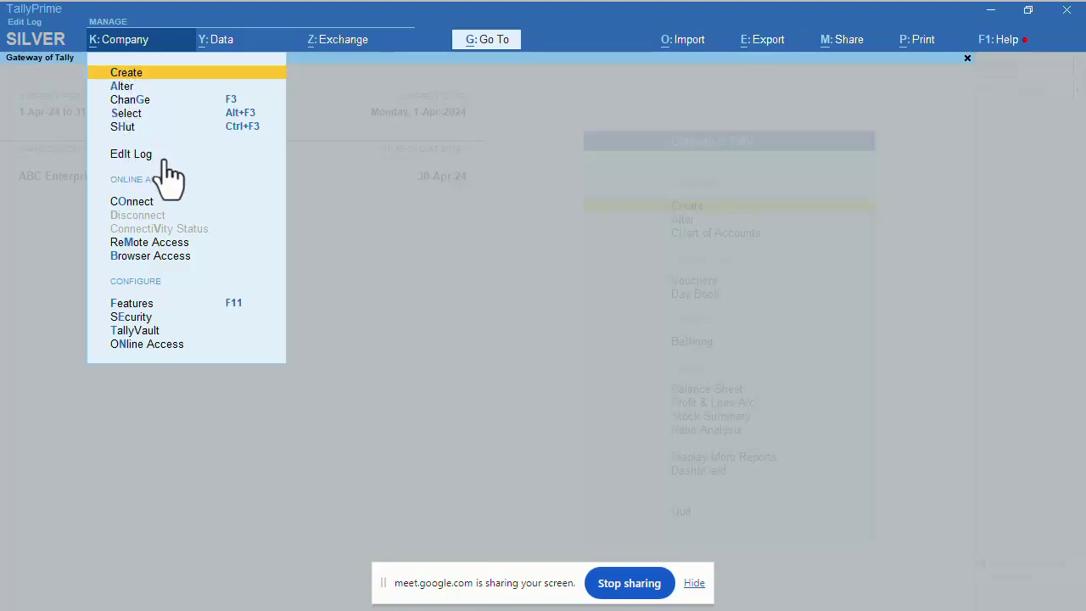
pyautogui.click(133, 156)
pyautogui.press('Escape')
pyautogui.press('Escape')
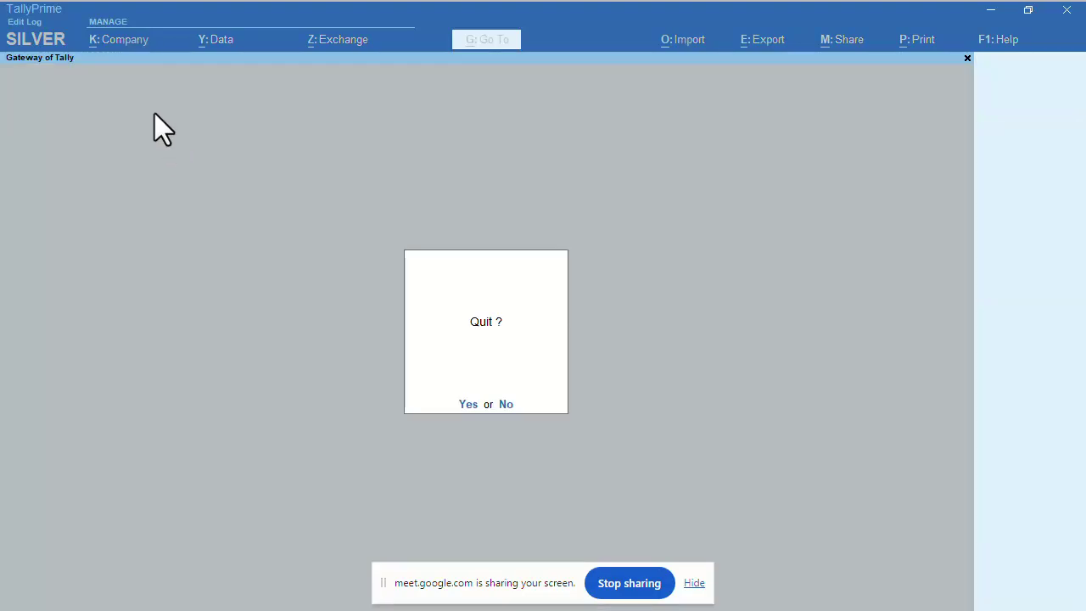
pyautogui.press('Escape')
pyautogui.click(127, 41)
pyautogui.press('Down')
pyautogui.press('Down')
pyautogui.press('Down')
pyautogui.press('Down')
pyautogui.press('Down')
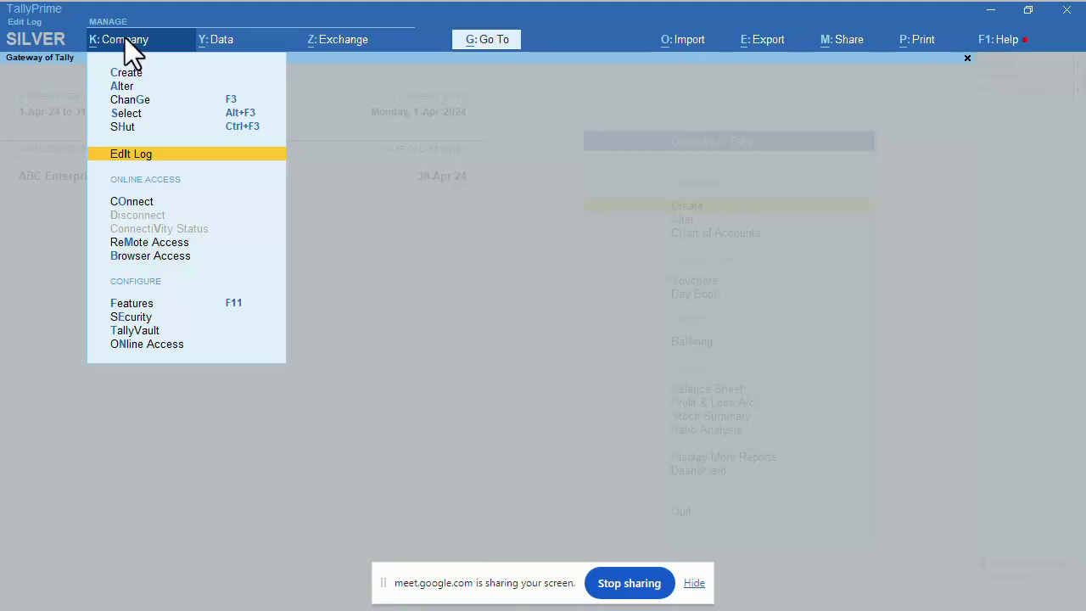
pyautogui.press('Up')
pyautogui.press('Up')
pyautogui.press('Up')
pyautogui.press('Up')
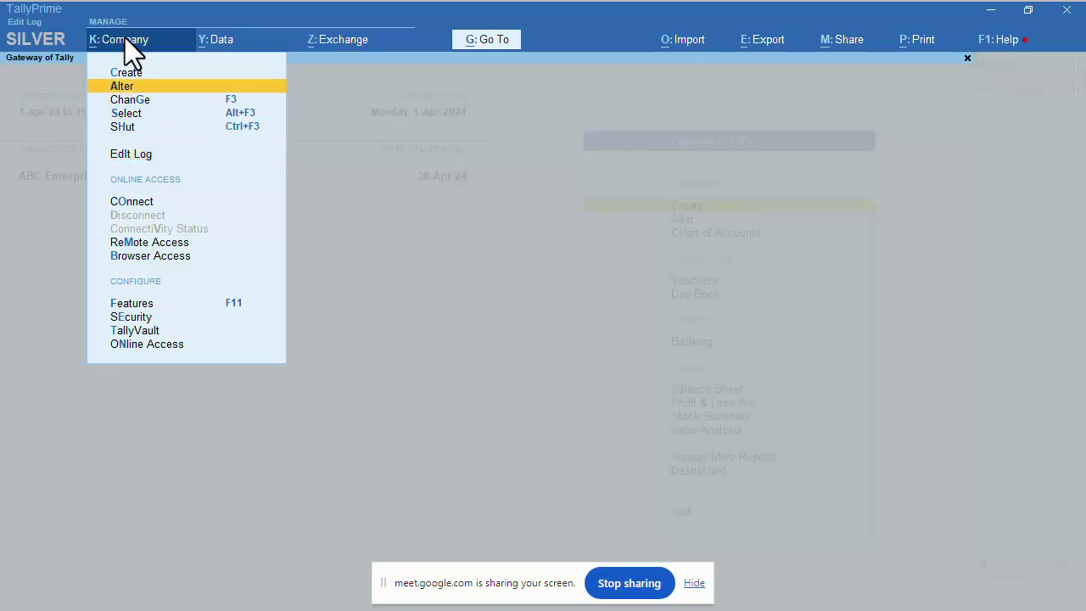
pyautogui.press('Return')
pyautogui.press('Return')
pyautogui.press('Return')
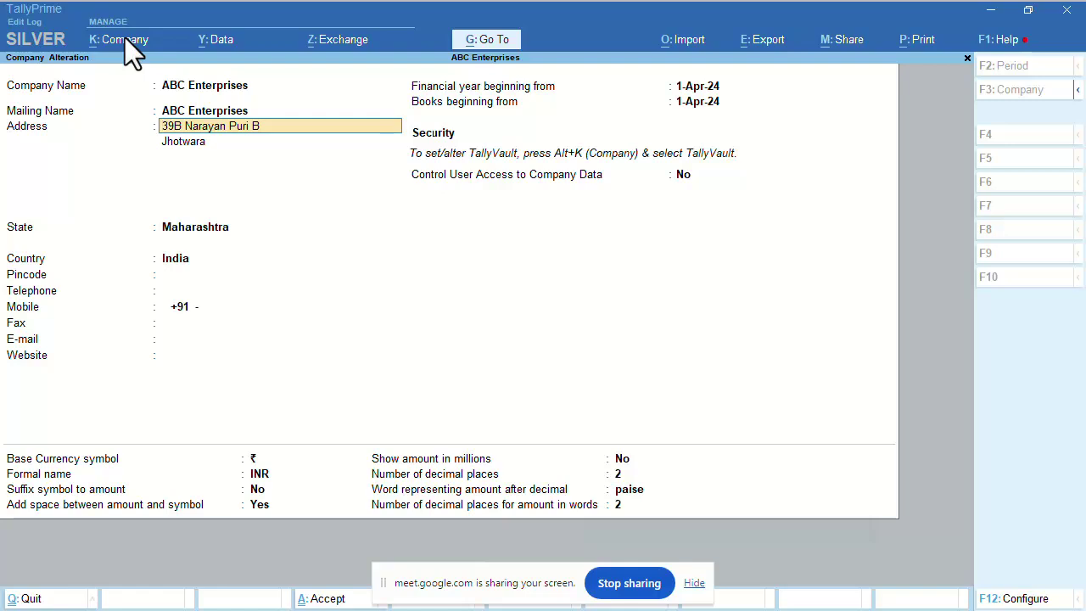
pyautogui.press('Escape')
pyautogui.press('Escape')
pyautogui.press('Return')
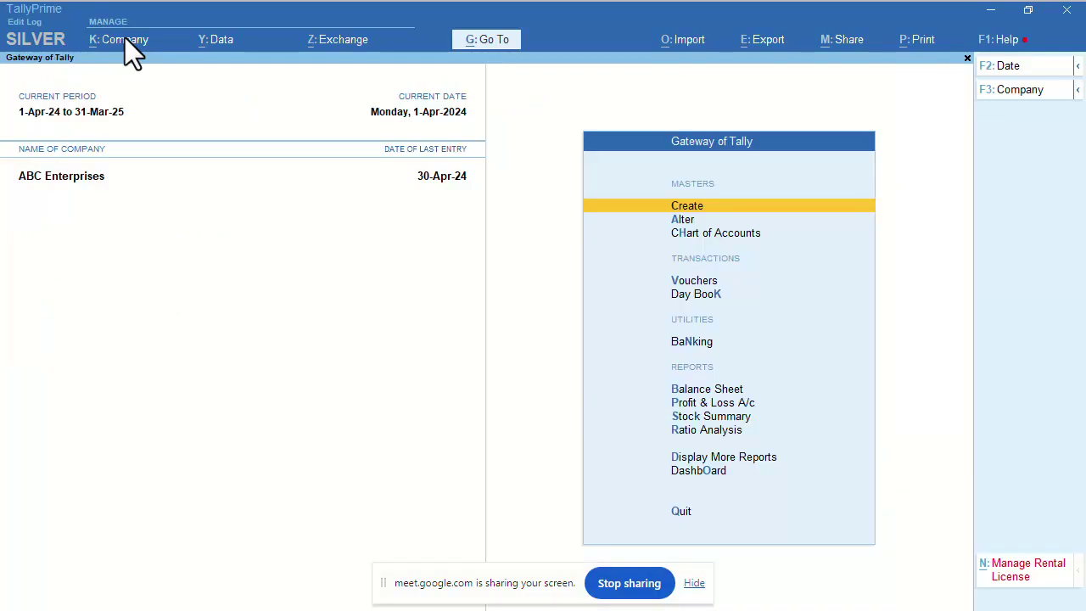
# Review ABC Enterprises' empty Activities Affecting Edit Log, then reopen the K: Company options.
pyautogui.click(124, 43)
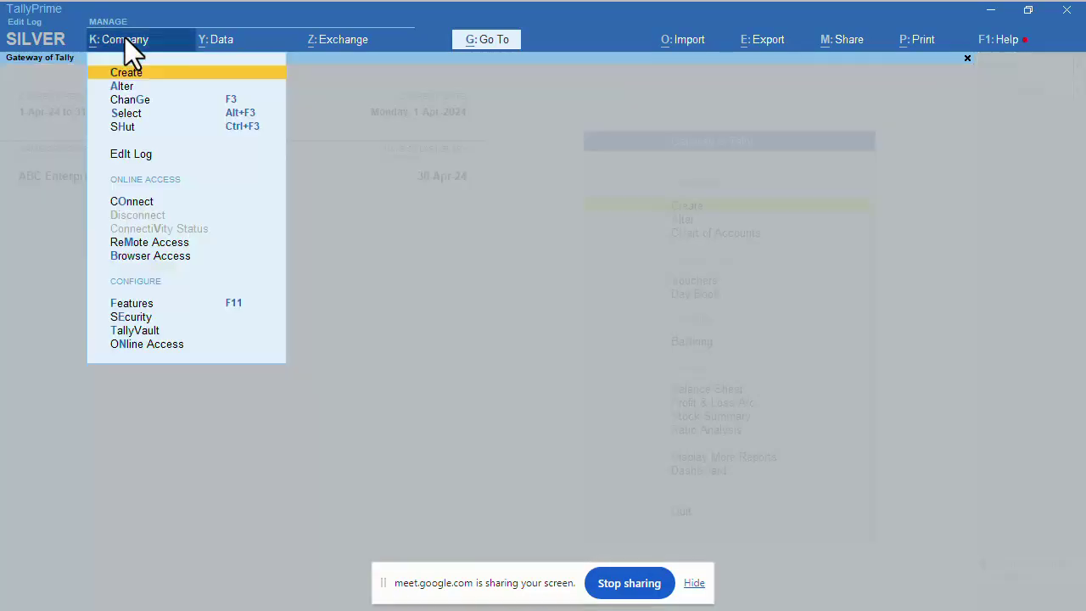
pyautogui.press('Down')
pyautogui.press('Down')
pyautogui.press('Down')
pyautogui.press('Down')
pyautogui.press('Down')
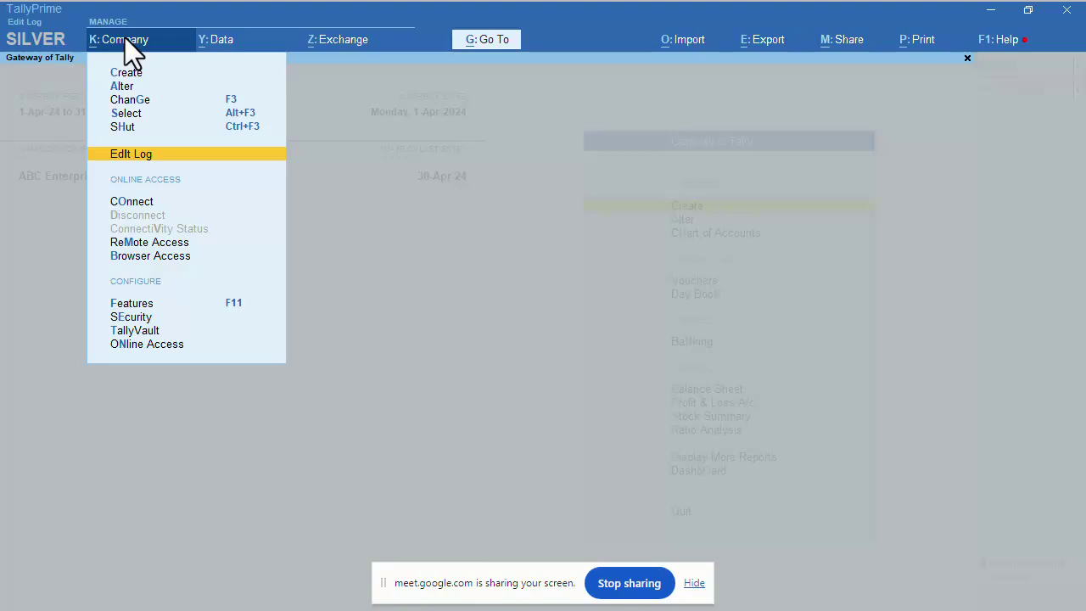
pyautogui.press('Return')
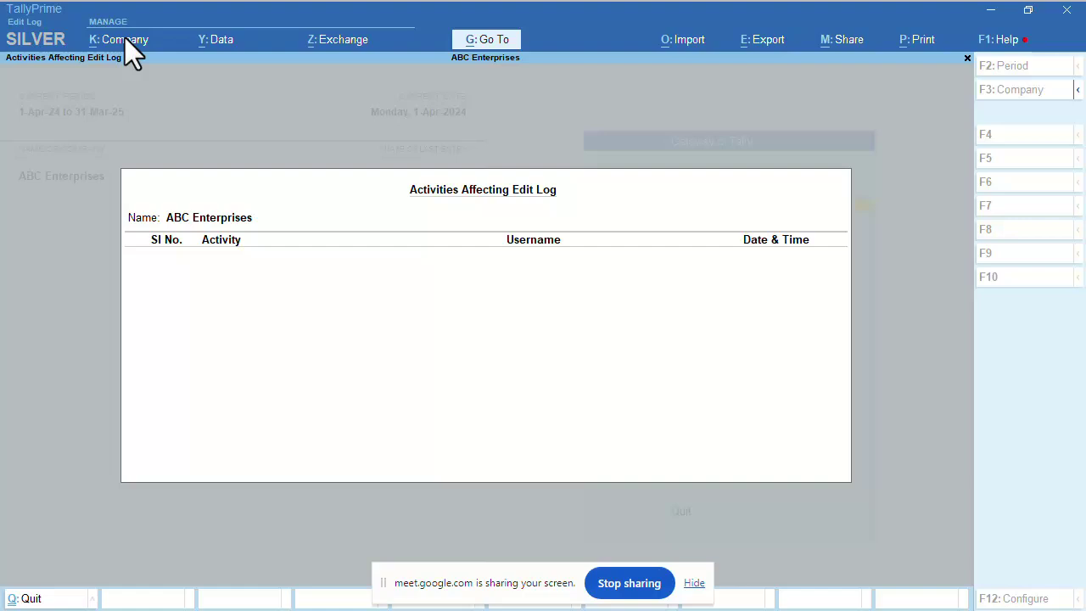
pyautogui.press('Escape')
pyautogui.click(126, 44)
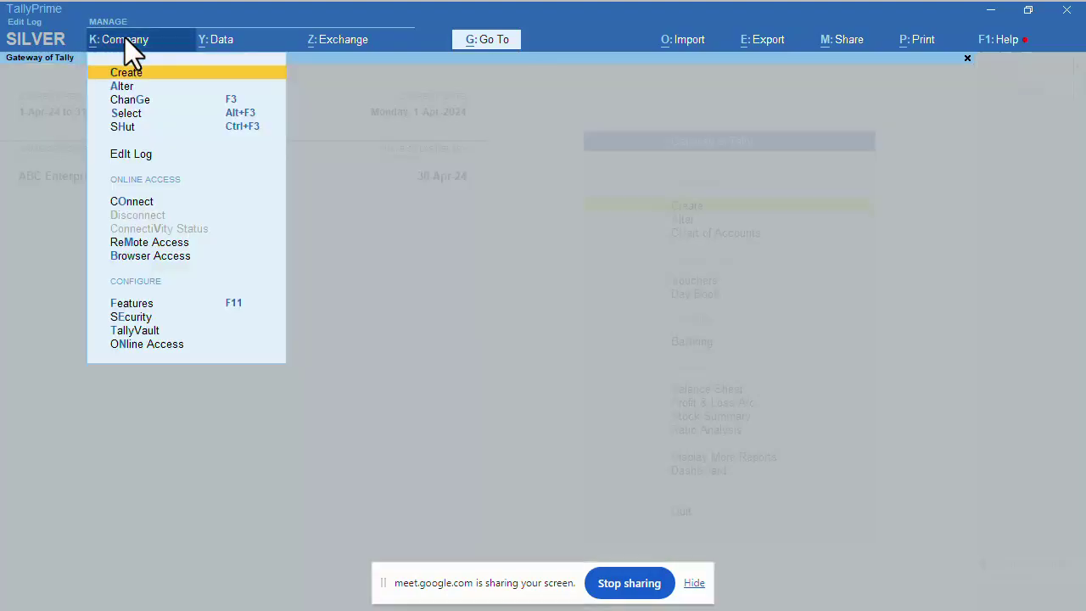
# Alter ABC Enterprises: set Control User Access to Yes with an administrator username and confirmed password.
pyautogui.press('Down')
pyautogui.press('Return')
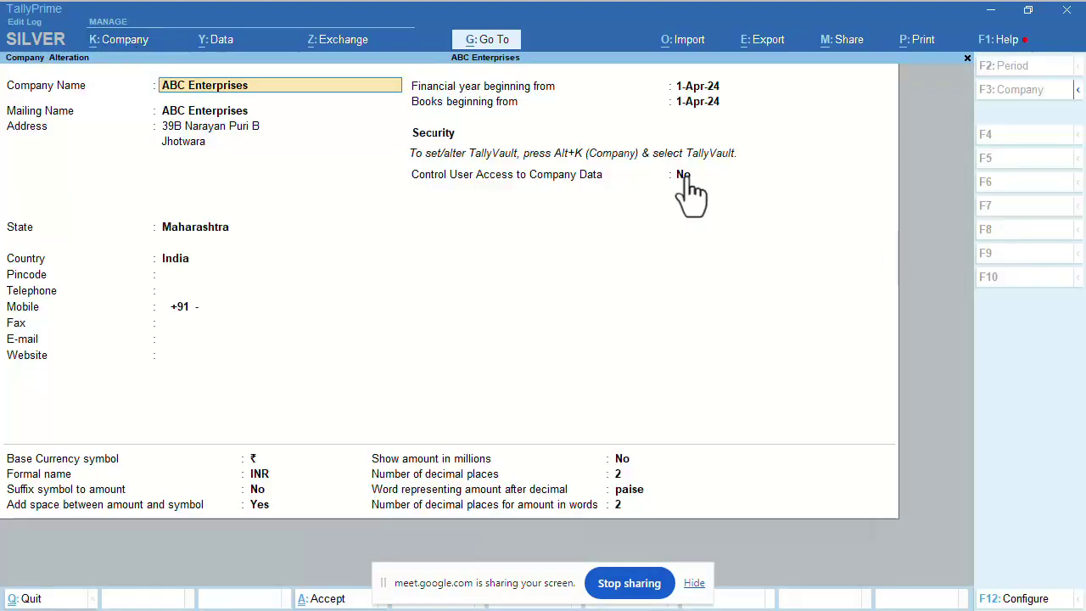
pyautogui.click(684, 176)
pyautogui.press('y')
pyautogui.press('Return')
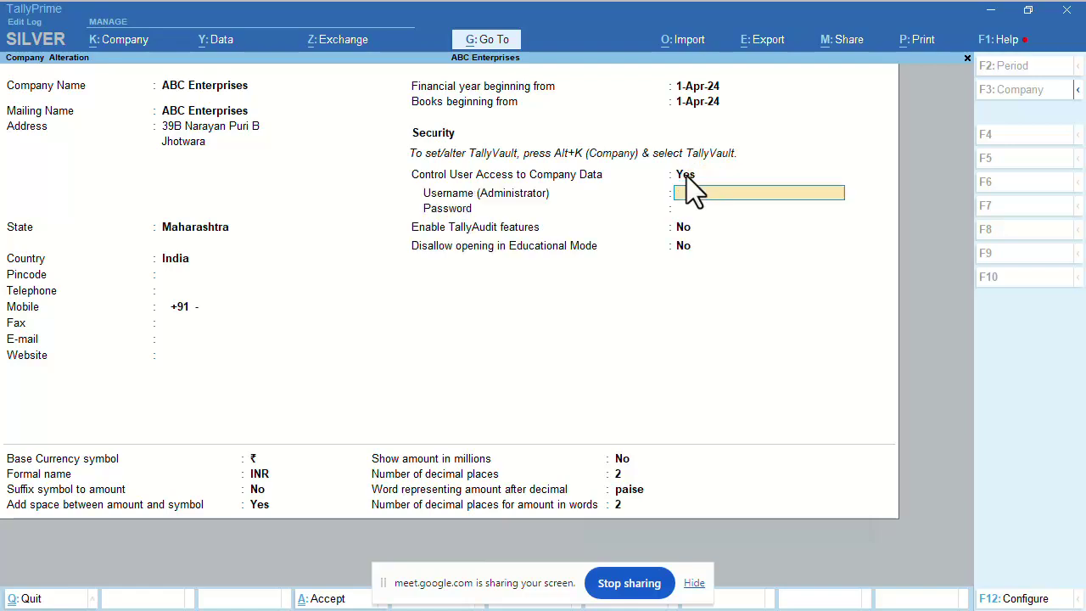
pyautogui.write('Admin')
pyautogui.press('Return')
pyautogui.write('a')
pyautogui.press('Return')
pyautogui.write('admi')
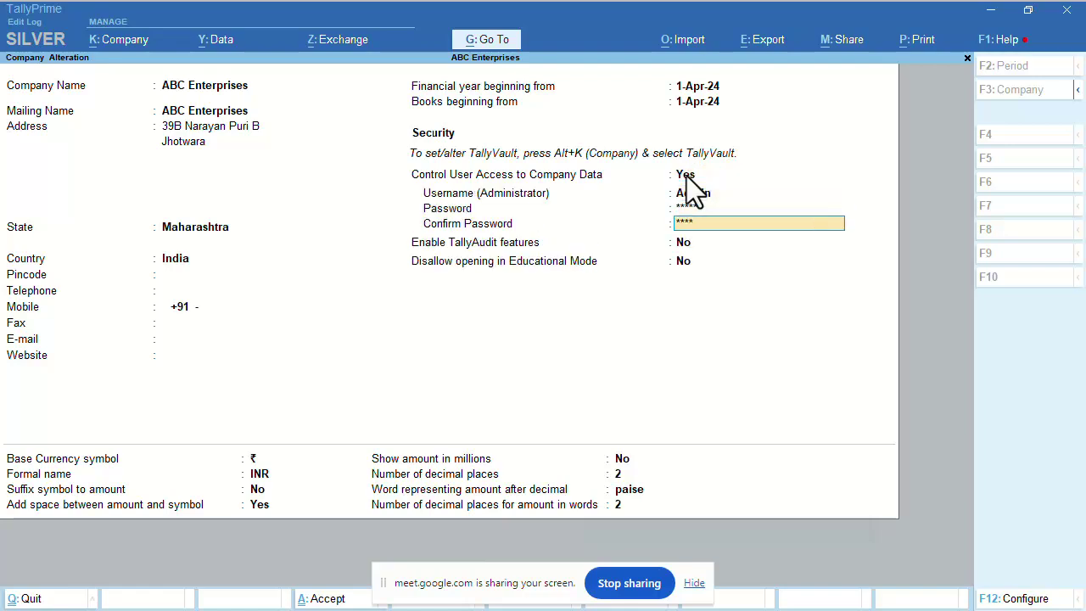
pyautogui.write('n')
# View the still-empty Edit Log from K: Company and close it, returning to Company Alteration.
pyautogui.click(119, 40)
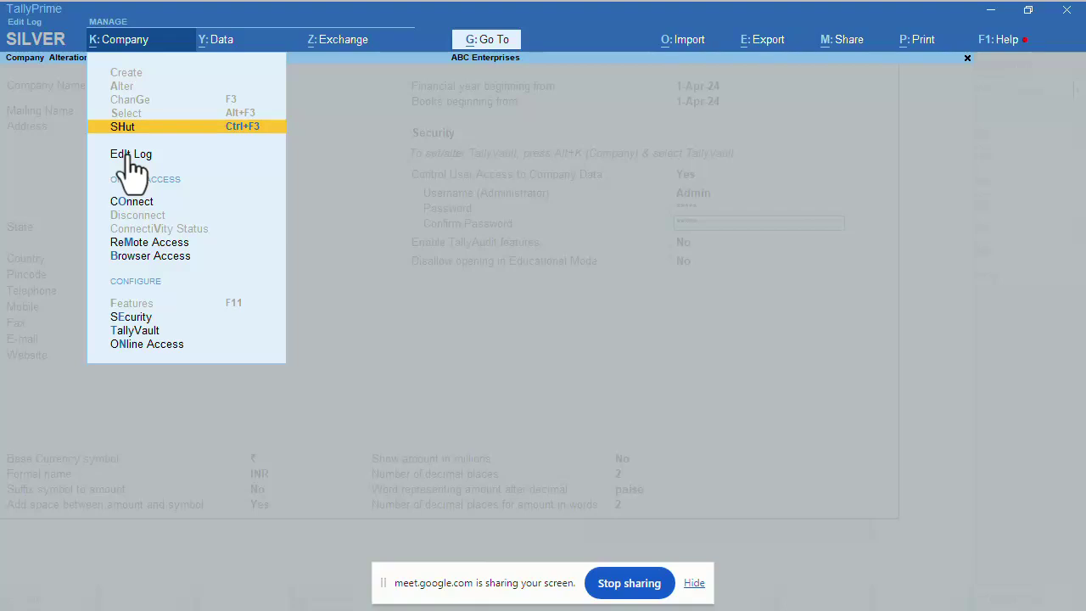
pyautogui.click(132, 155)
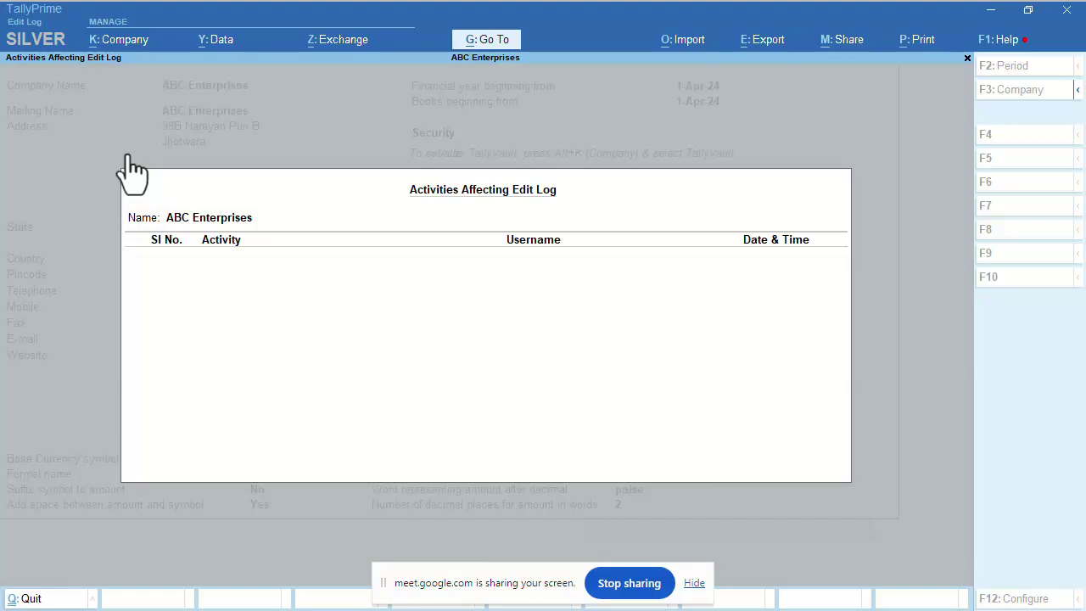
pyautogui.press('Escape')
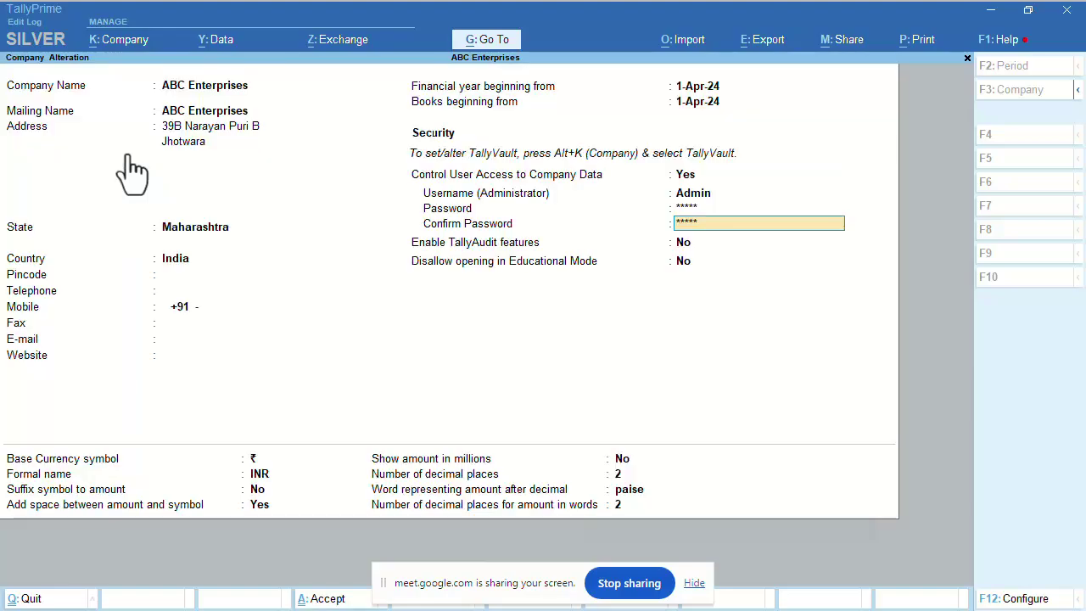
# Quit the alteration to Gateway of Tally and browse the K: Company options down to Connect.
pyautogui.press('Escape')
pyautogui.press('y')
pyautogui.click(120, 43)
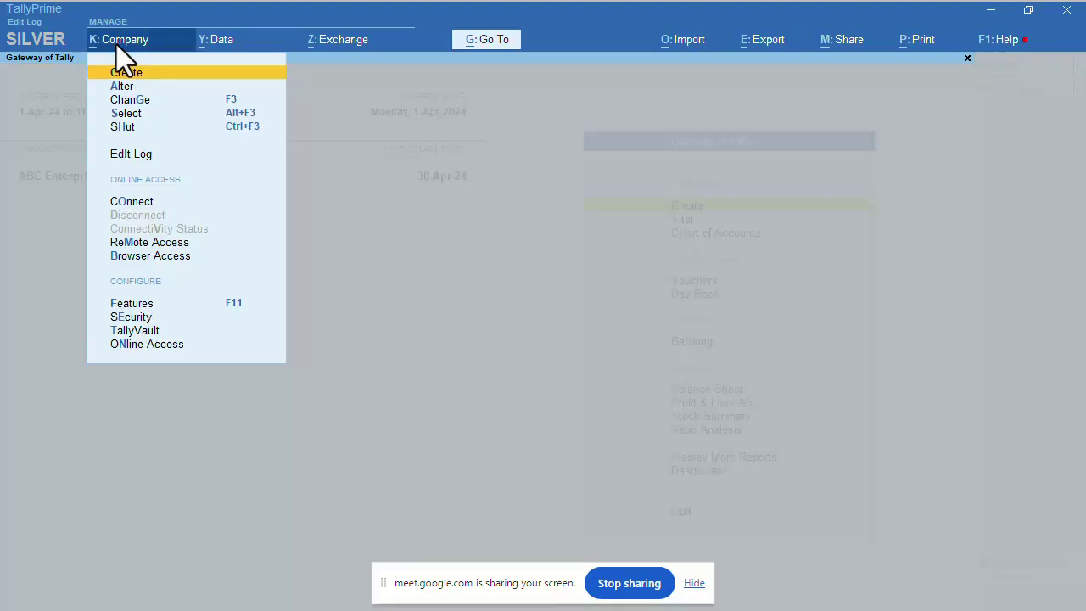
pyautogui.press('Down')
pyautogui.press('Down')
pyautogui.press('Down')
pyautogui.press('Down')
pyautogui.press('Down')
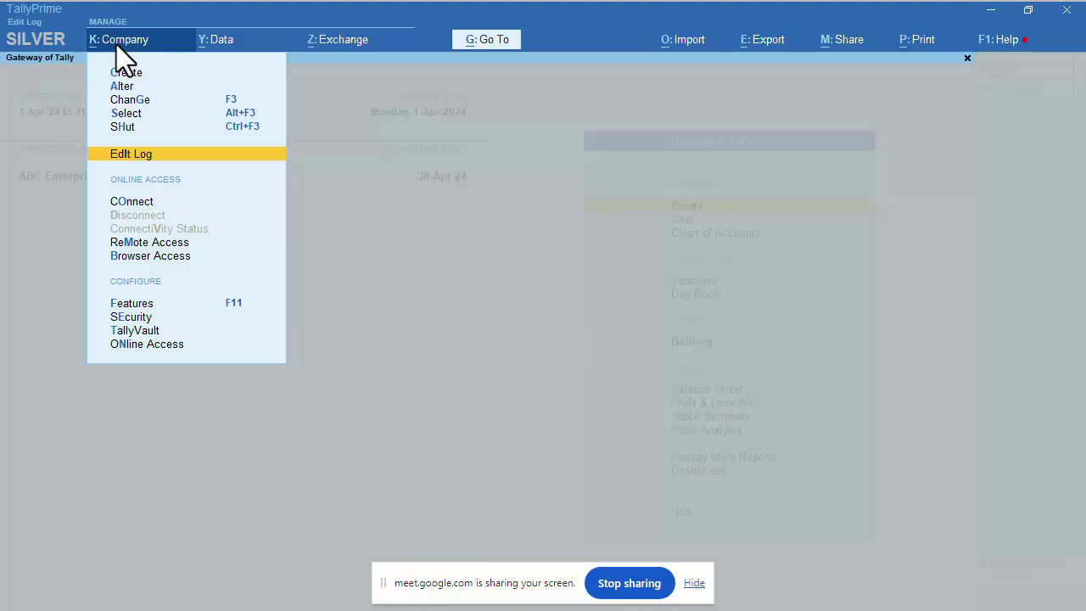
pyautogui.press('Up')
pyautogui.press('Up')
pyautogui.press('Up')
pyautogui.press('Up')
pyautogui.press('Up')
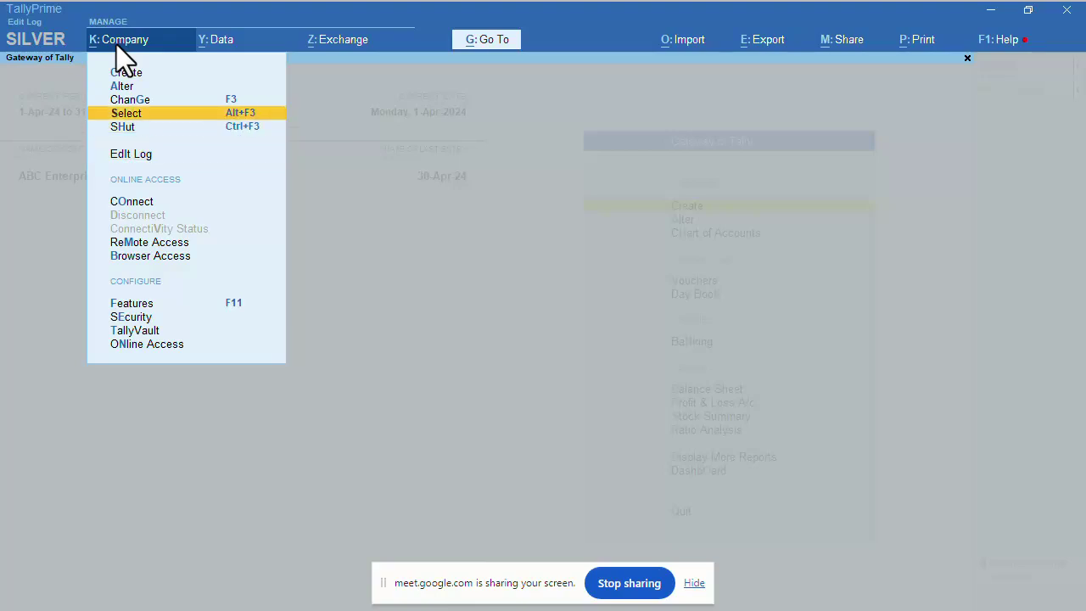
pyautogui.press('Down')
pyautogui.press('Down')
pyautogui.press('Down')
pyautogui.press('Down')
pyautogui.press('Down')
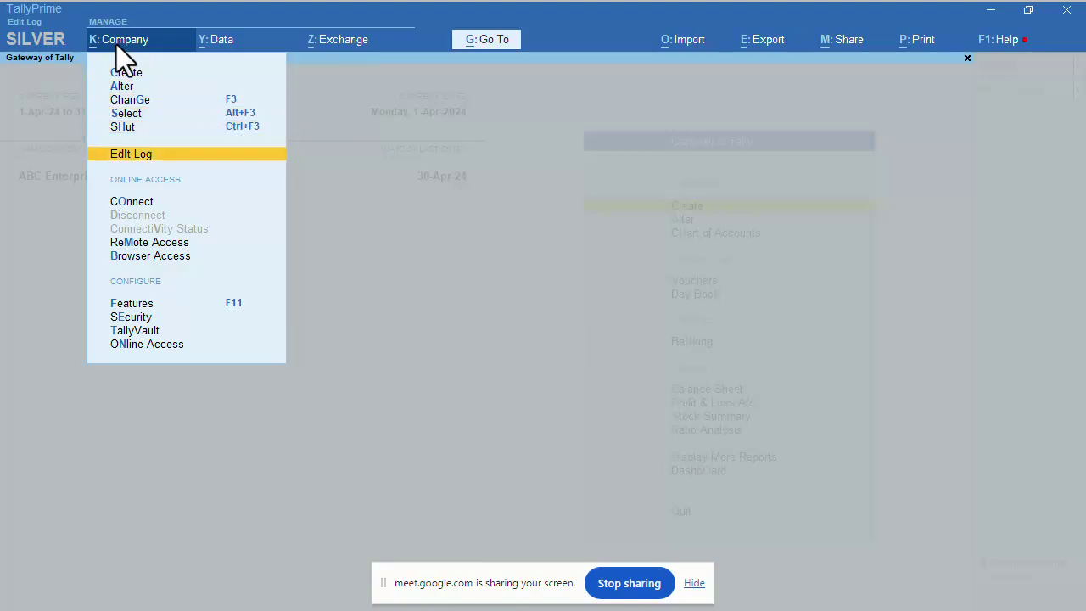
pyautogui.press('Down')
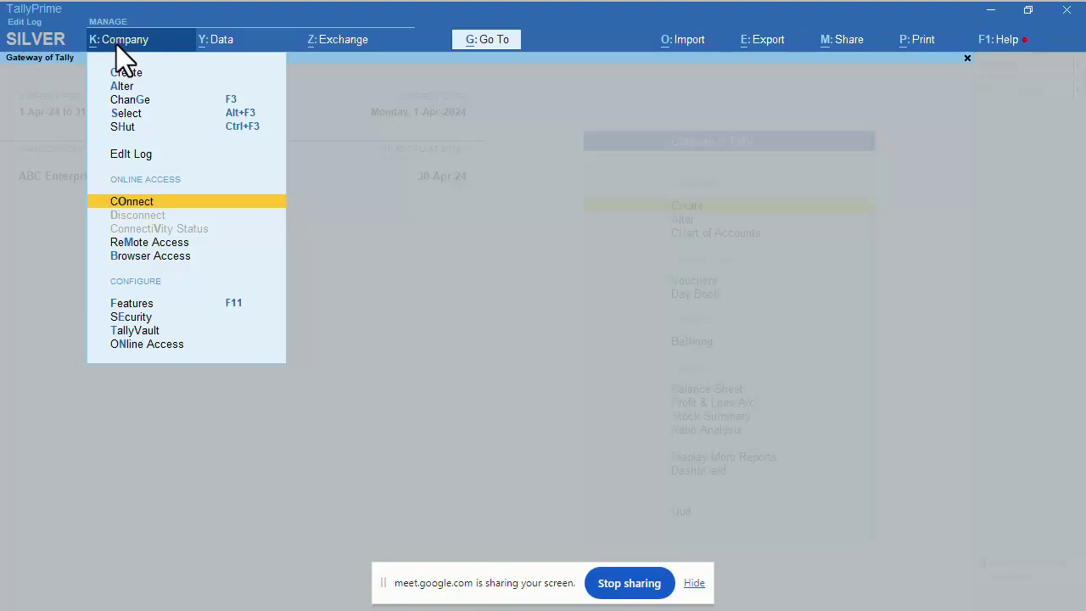
pyautogui.press('Down')
pyautogui.press('Up')
pyautogui.press('Up')
pyautogui.press('Down')
pyautogui.press('Down')
pyautogui.press('Down')
pyautogui.press('Down')
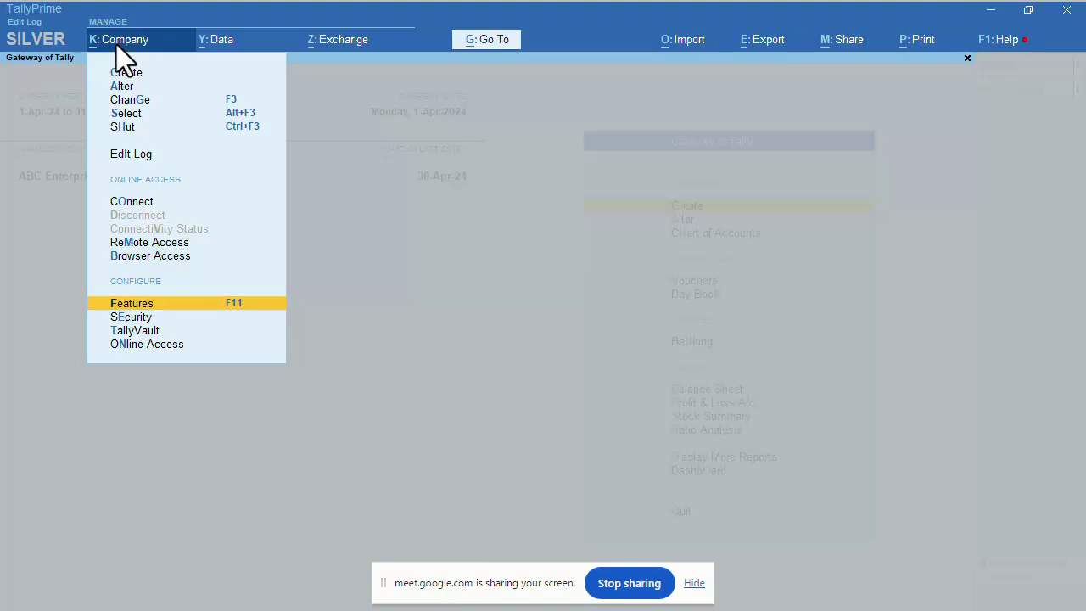
# Open Company Features (F11) for ABC Enterprises from the K: Company menu.
pyautogui.press('Return')
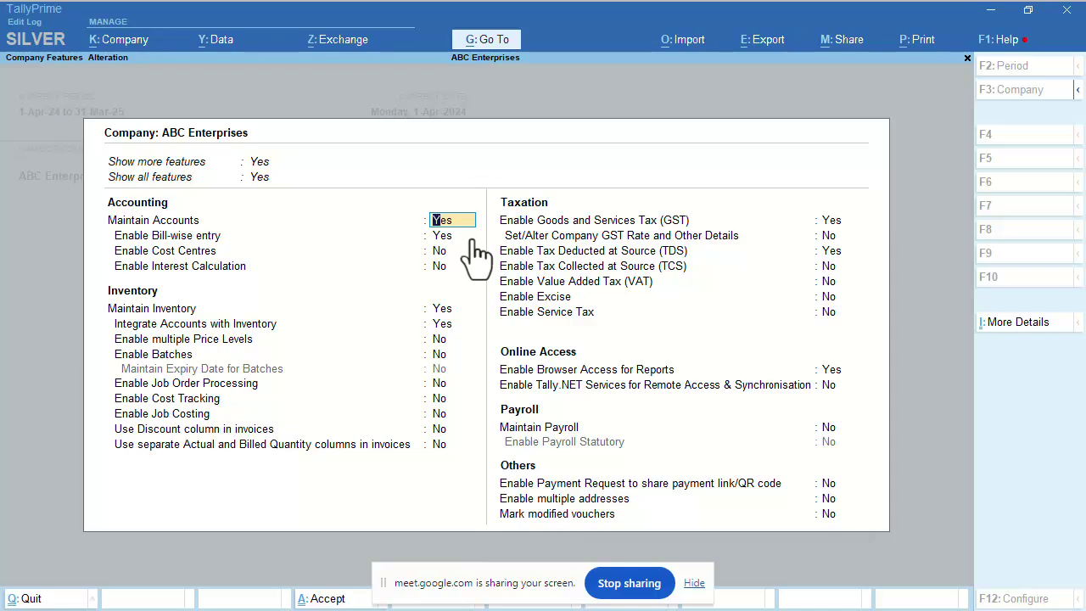
# Accept Maintain Accounts and advance to Enable Bill-wise entry, leaving it at Yes.
pyautogui.press('Return')
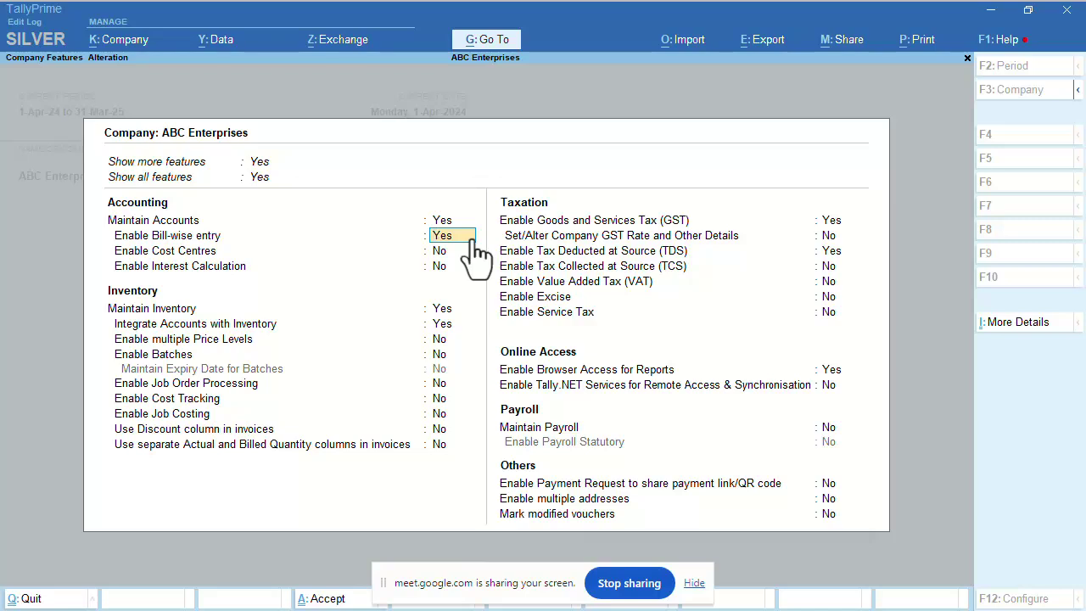
# Keep Enable Bill-wise entry at Yes and advance to Enable Cost Centres.
pyautogui.press('Return')
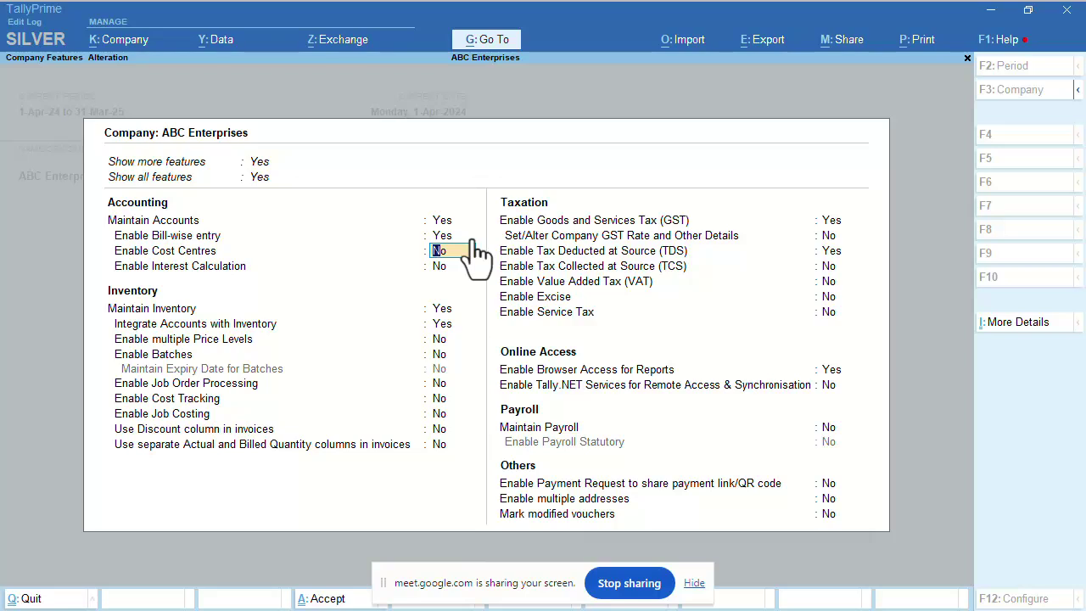
# Leave Cost Centres and Interest Calculation at No, advancing to Maintain Inventory.
pyautogui.press('Return')
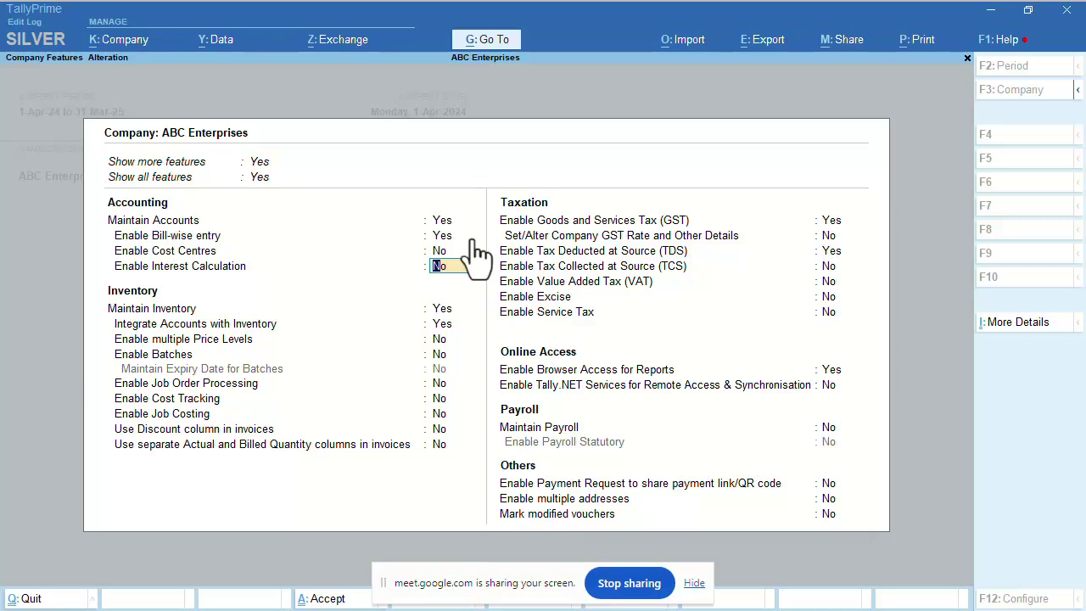
pyautogui.press('Return')
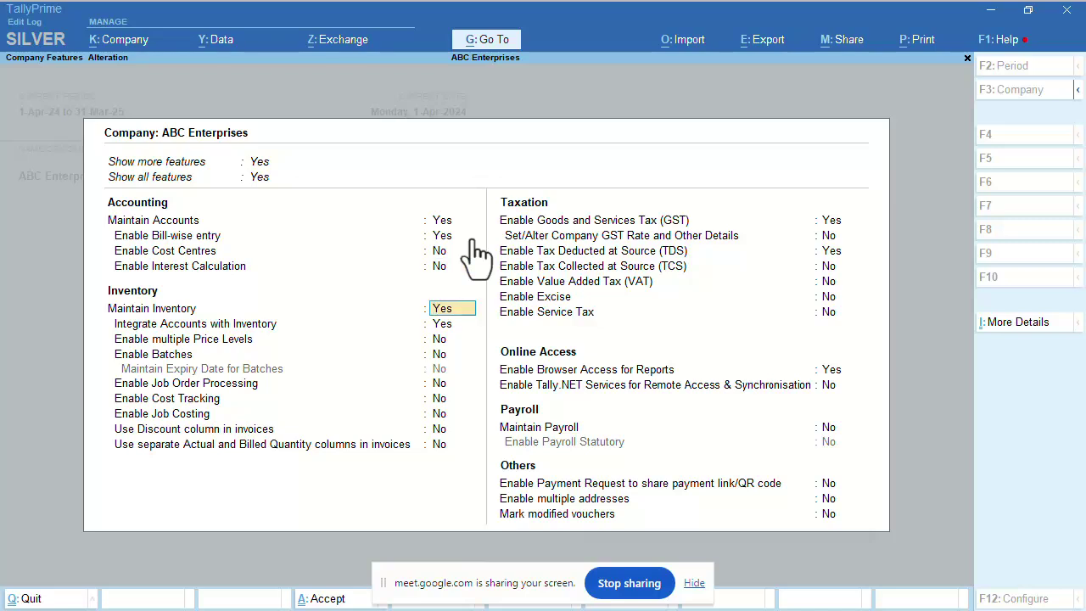
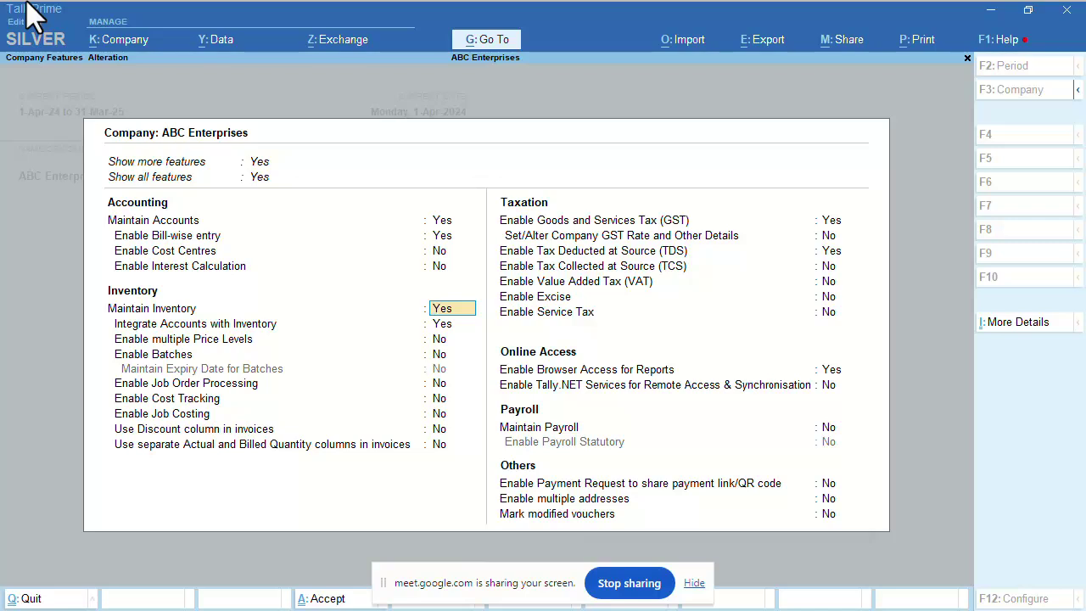
# Keep inventory and accounts integration on, price levels off, and enable batches with expiry dates.
pyautogui.press('Return')
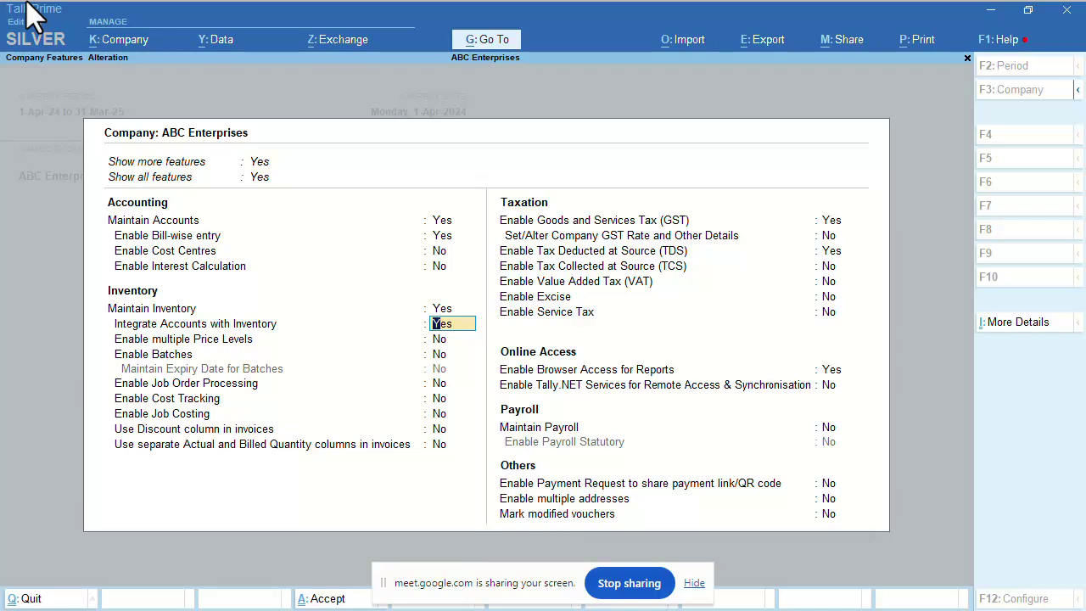
pyautogui.press('Return')
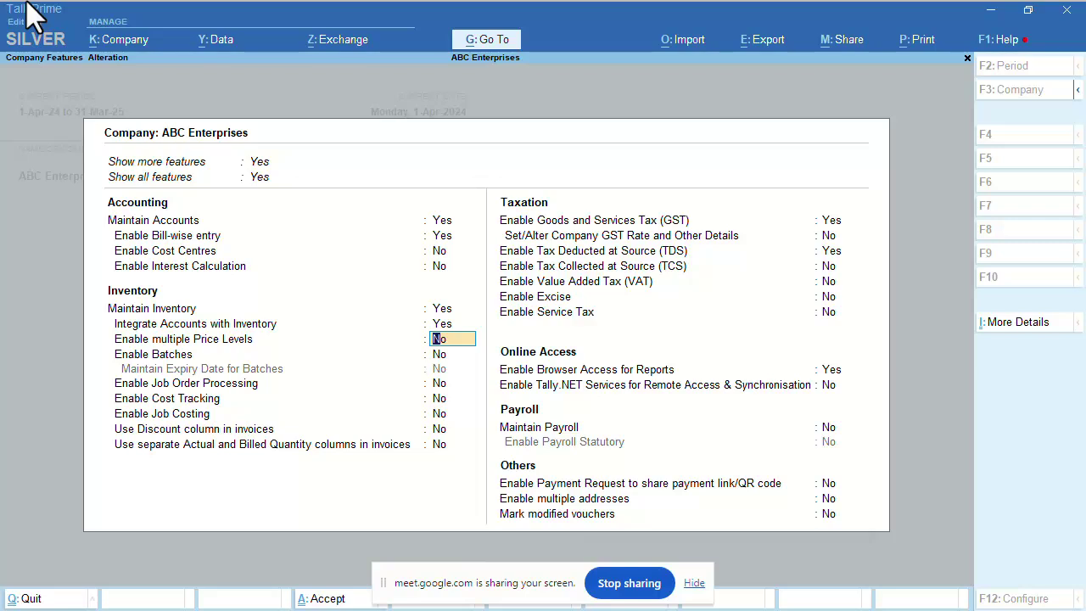
pyautogui.press('Return')
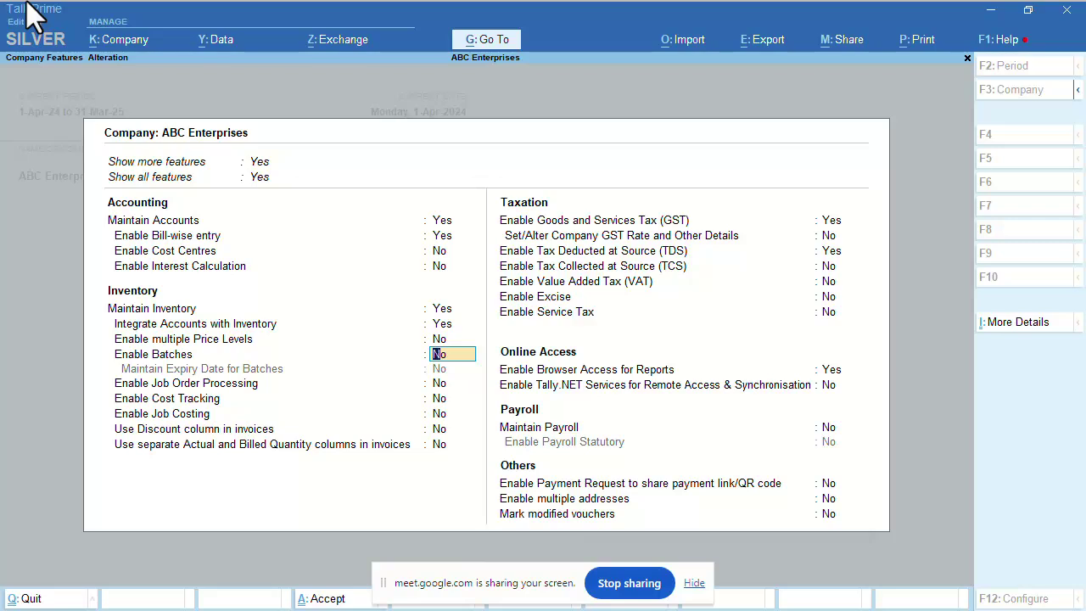
pyautogui.press('y')
pyautogui.press('y')
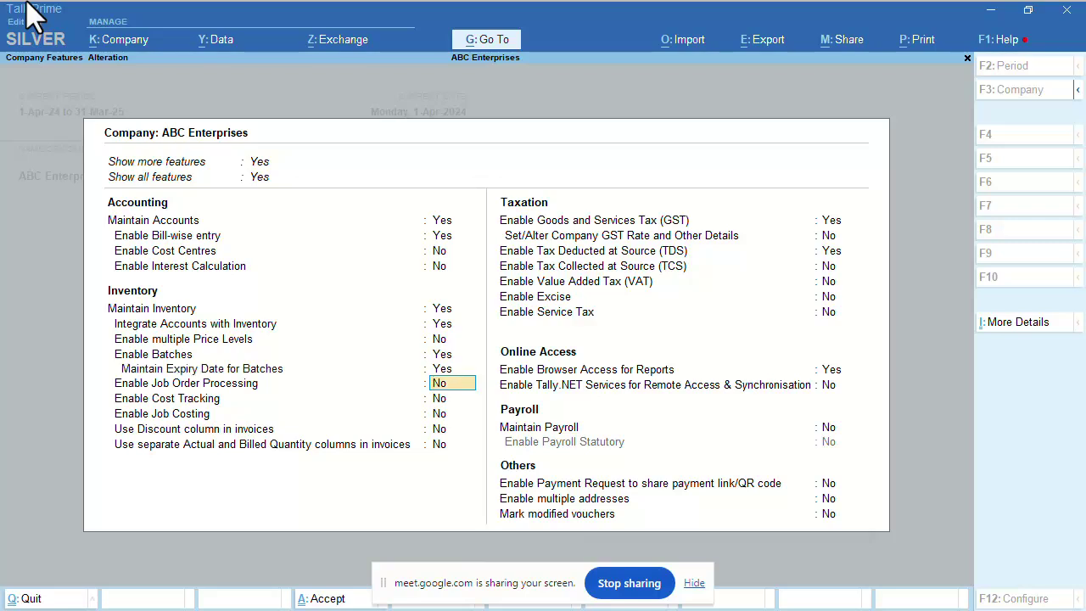
pyautogui.press('Up')
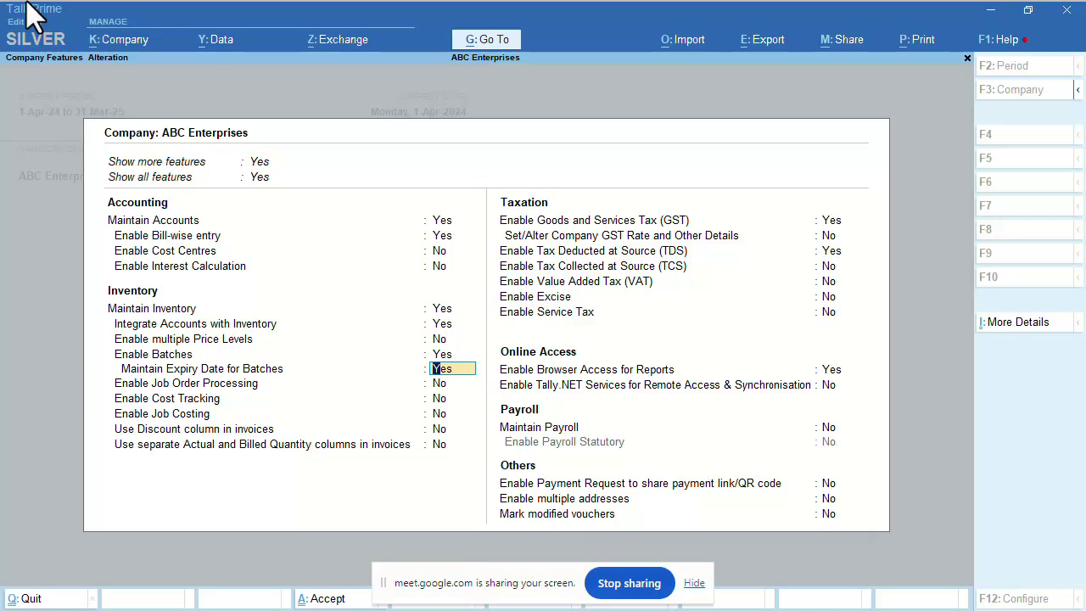
pyautogui.press('Return')
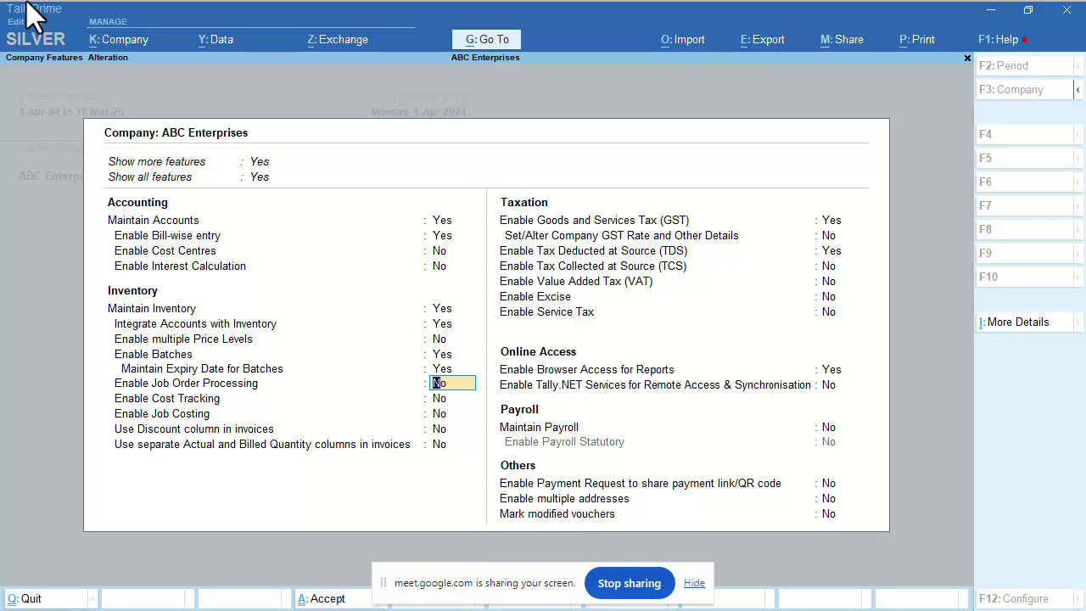
# Leave Job Order Processing and Cost Tracking at No, advancing to job costing.
pyautogui.press('Down')
pyautogui.press('Down')
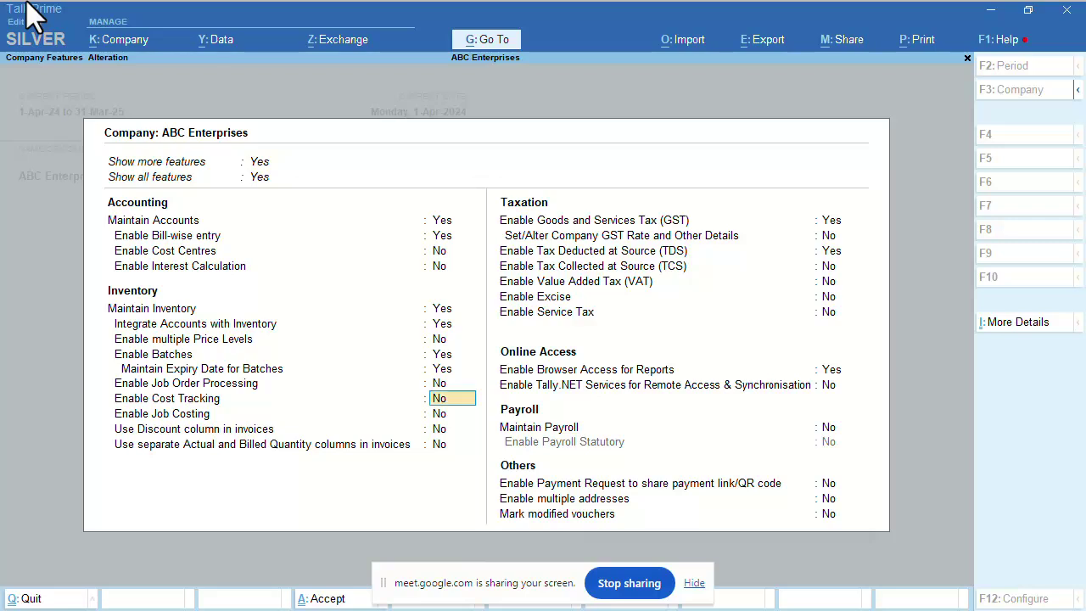
pyautogui.press('Up')
pyautogui.press('Up')
pyautogui.press('Down')
pyautogui.press('Down')
pyautogui.press('Down')
pyautogui.press('Down')
pyautogui.press('Down')
pyautogui.press('Up')
pyautogui.press('Up')
pyautogui.press('Up')
pyautogui.press('Up')
pyautogui.press('Up')
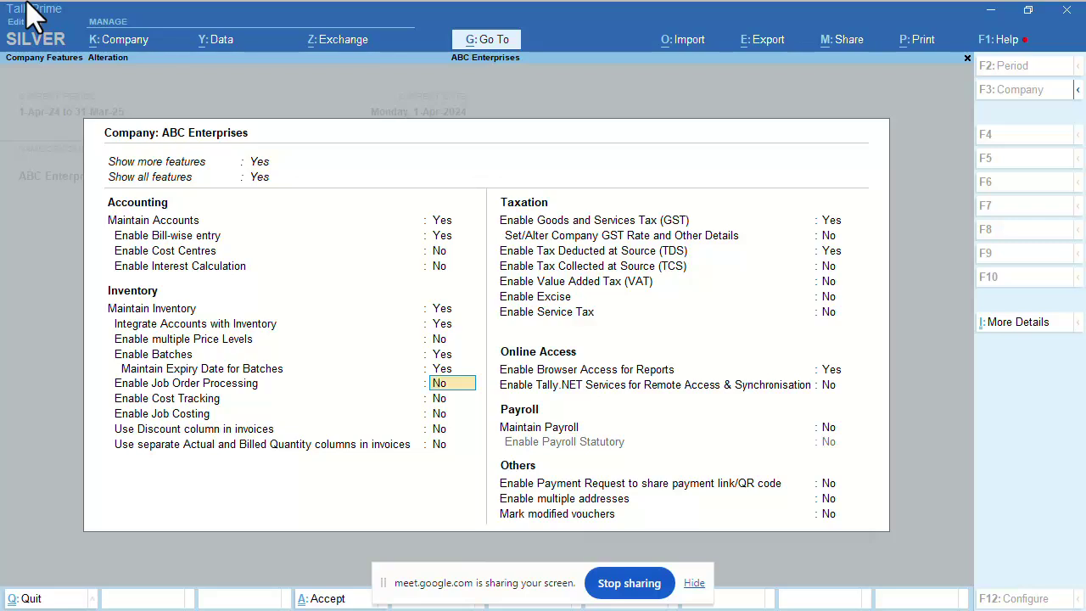
pyautogui.press('Return')
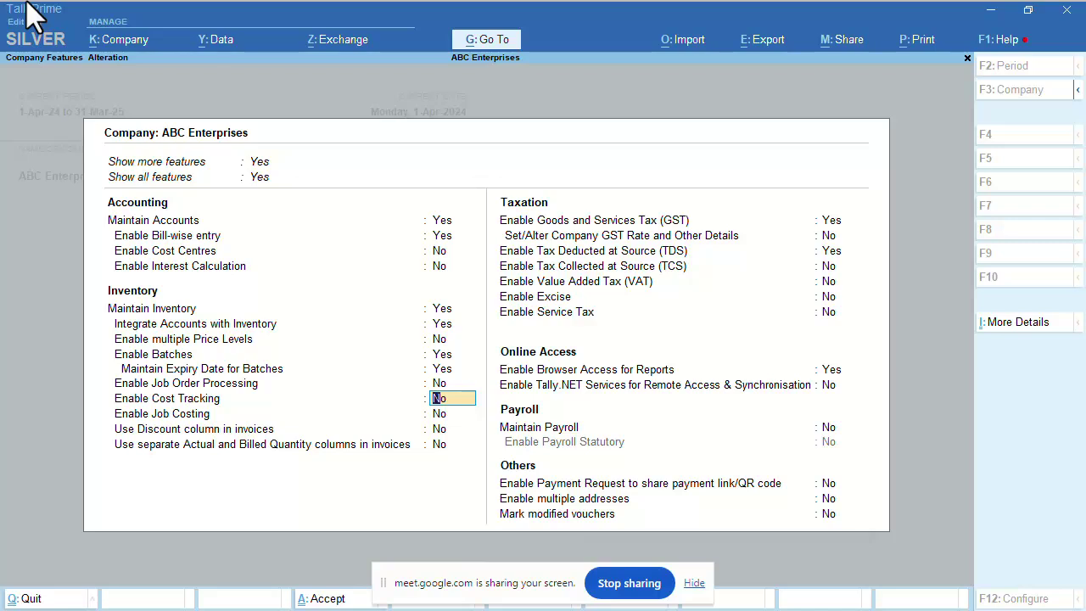
pyautogui.press('Return')
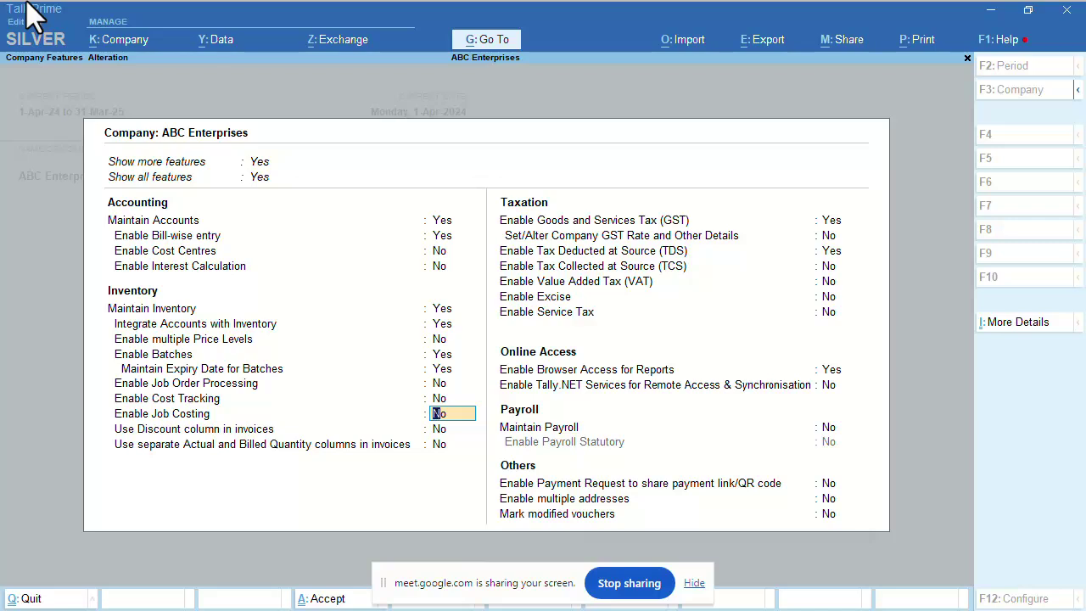
# In the Ctrl+N calculator, correct 22/44 to 22/40 and evaluate it to 0.55.
pyautogui.hotkey('ctrl', 'n')
pyautogui.write('22/44')
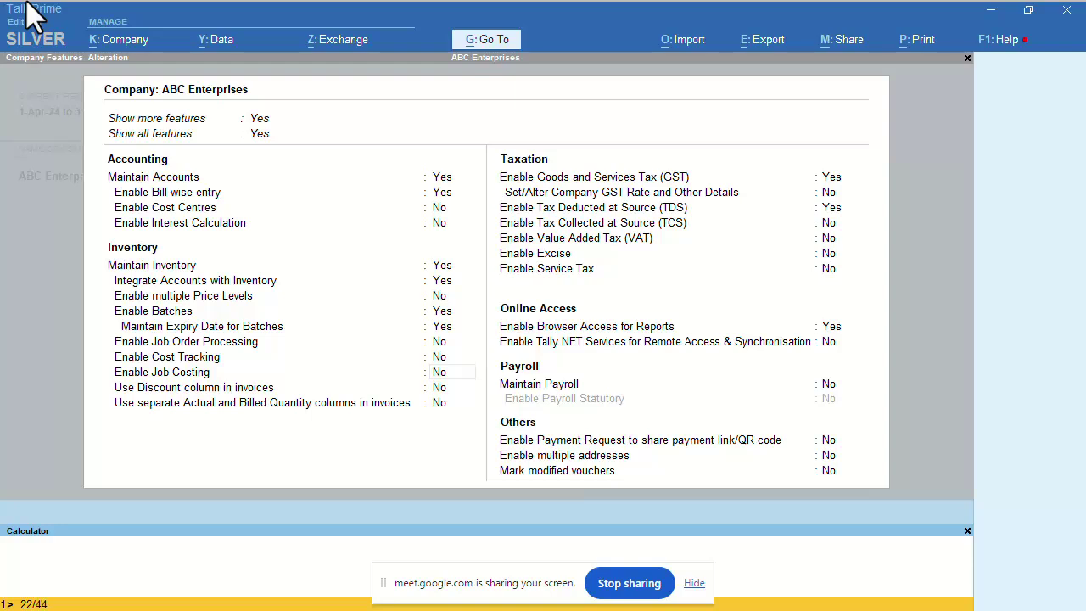
pyautogui.press('BackSpace')
pyautogui.write('0')
pyautogui.press('Return')
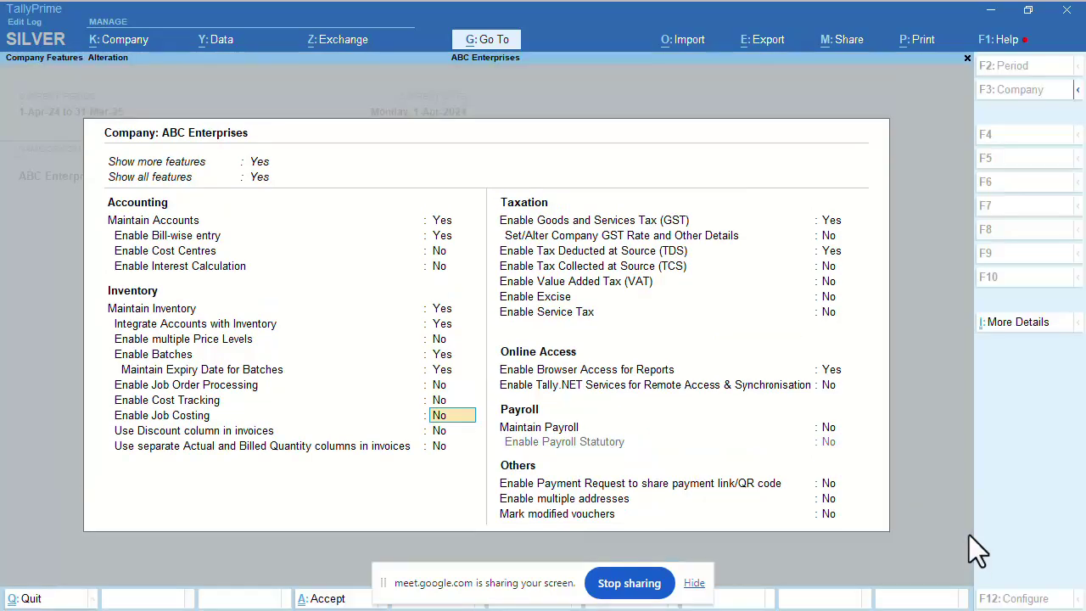
# Close the calculator panel to return to the Company Features screen.
pyautogui.click(967, 533)
# Pass the discount column and actual/billed quantity settings, then return up to Enable Cost Centres.
pyautogui.press('Return')
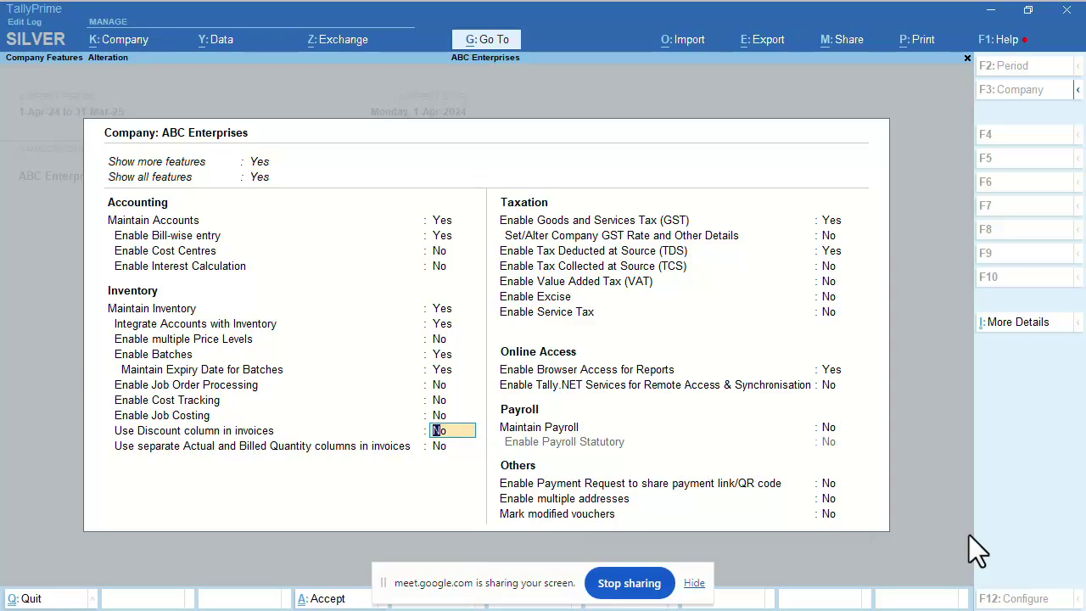
pyautogui.press('Return')
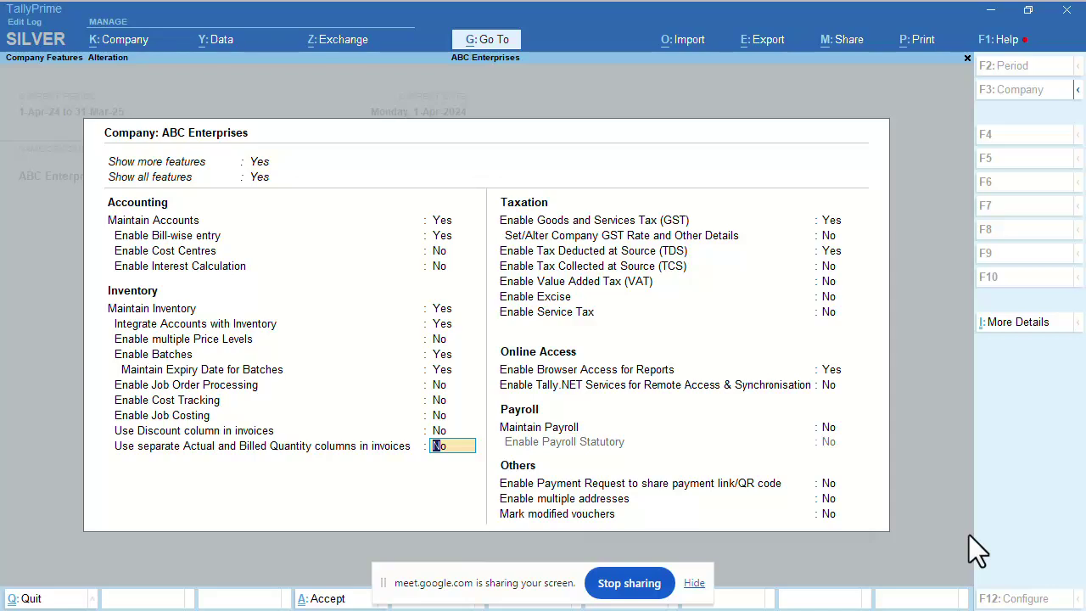
pyautogui.press('Up')
pyautogui.press('Up')
pyautogui.press('Up')
pyautogui.press('Up')
pyautogui.press('Up')
pyautogui.press('Up')
pyautogui.press('Up')
pyautogui.press('Up')
pyautogui.press('Up')
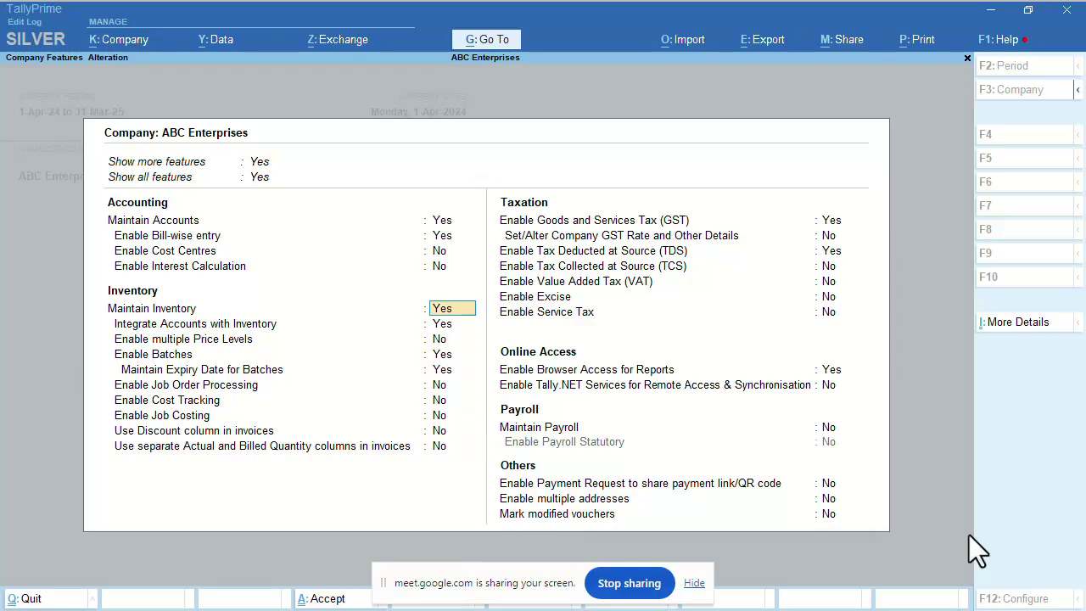
pyautogui.press('Up')
pyautogui.press('Up')
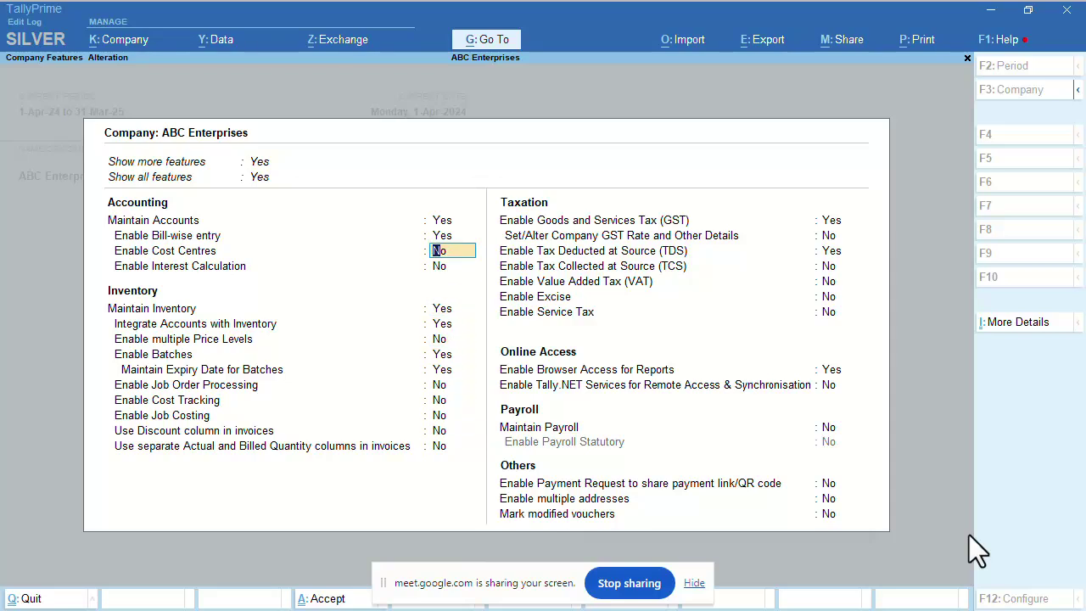
# Set Enable Cost Centres to Yes, accept the features, and open Masters Create.
pyautogui.press('y')
pyautogui.hotkey('ctrl', 'a')
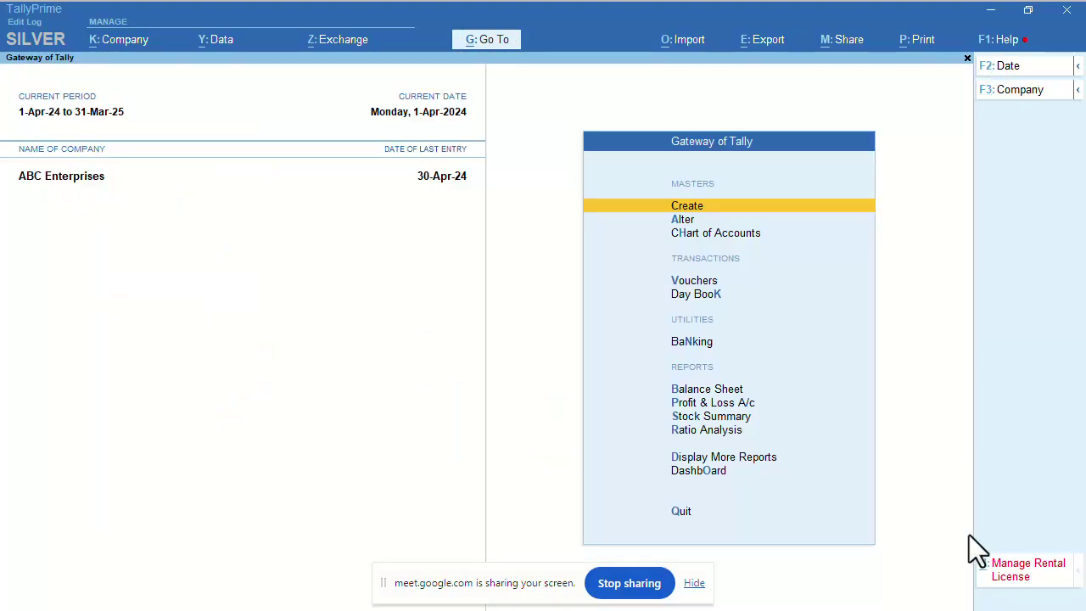
pyautogui.press('Down')
pyautogui.press('Up')
pyautogui.press('Return')
# Highlight Cost Centre in the List of Masters.
pyautogui.press('Down')
pyautogui.press('Down')
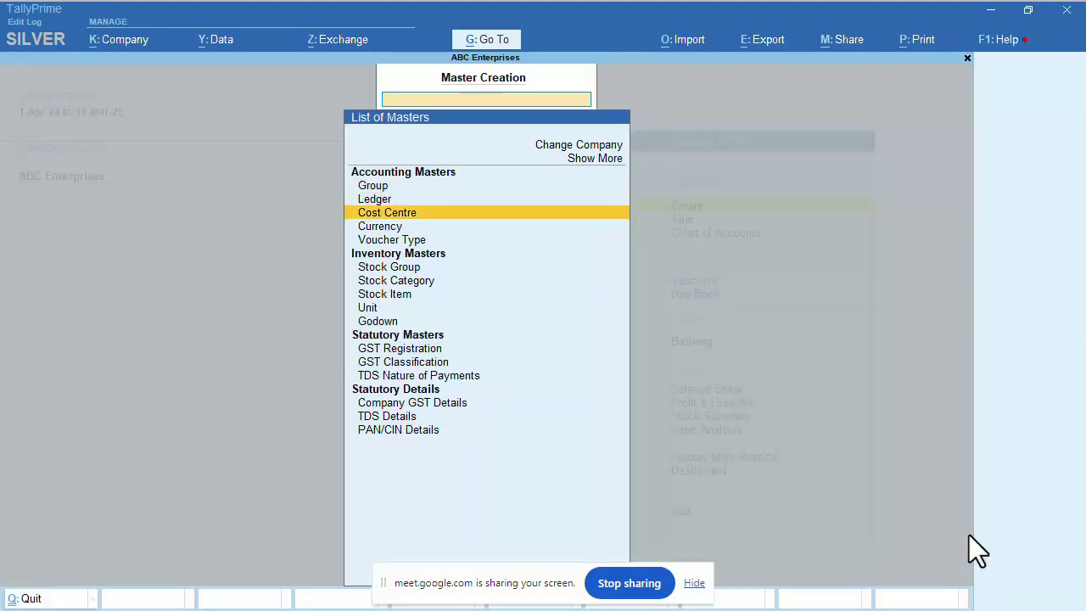
pyautogui.press('Up')
pyautogui.press('Up')
pyautogui.press('Up')
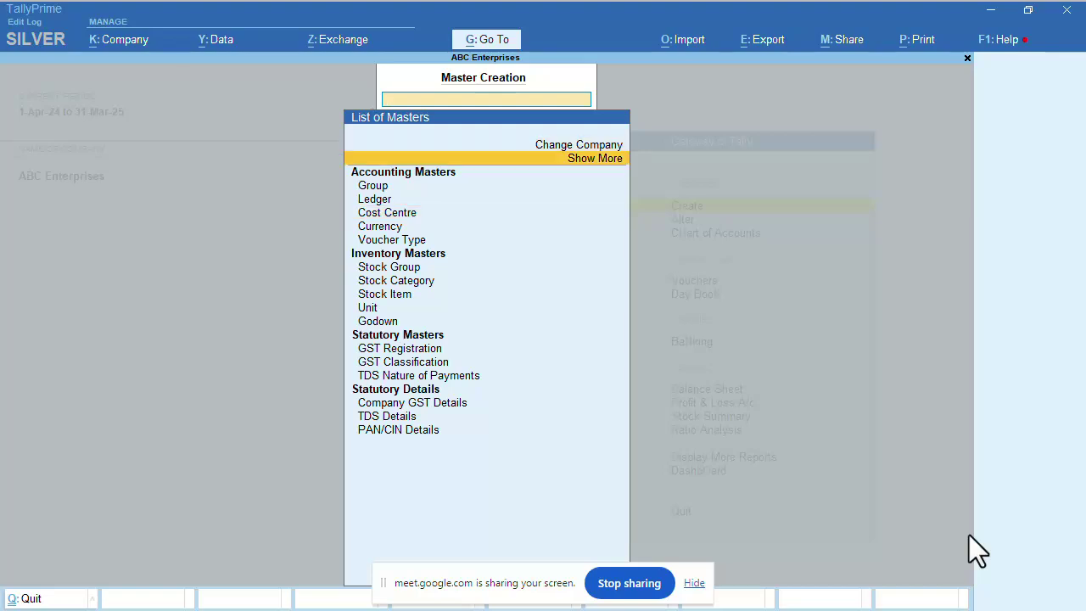
pyautogui.press('Down')
pyautogui.press('Down')
pyautogui.press('Down')
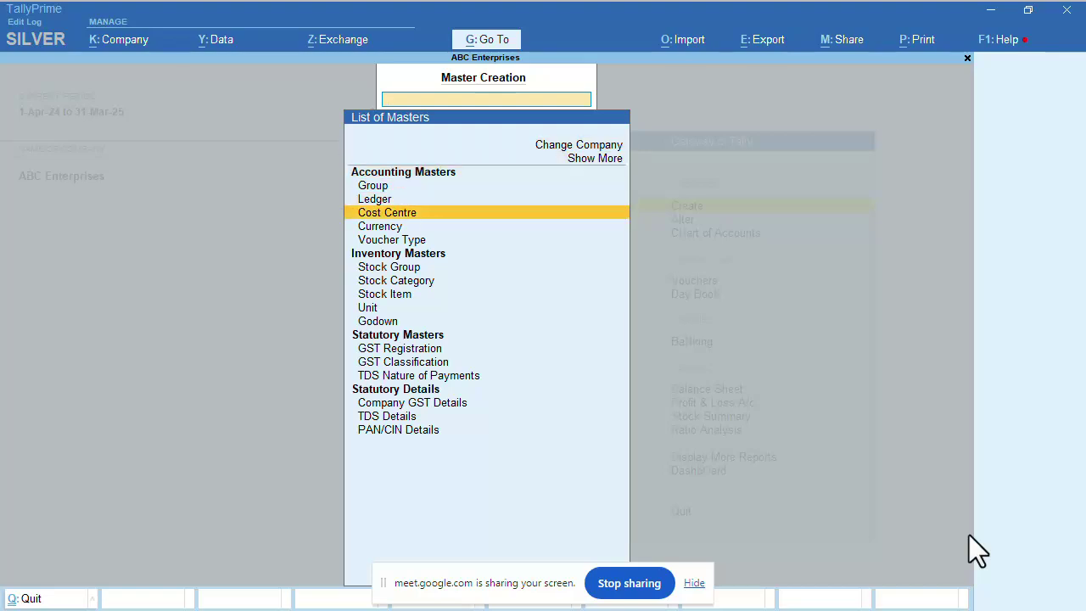